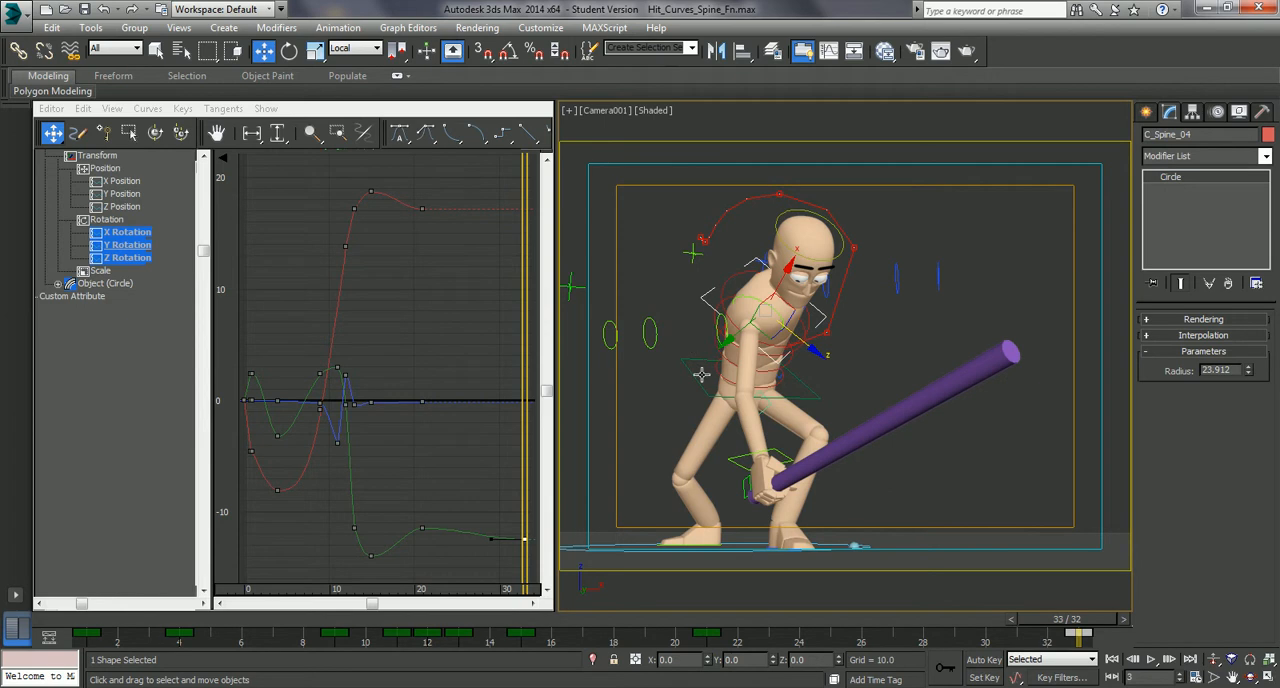
- Select the pelvis control and scrub through the timeline to examine the character's hit animation, ending back at the start with nothing selected
{"action": "left_click", "coordinate": [699, 381]}
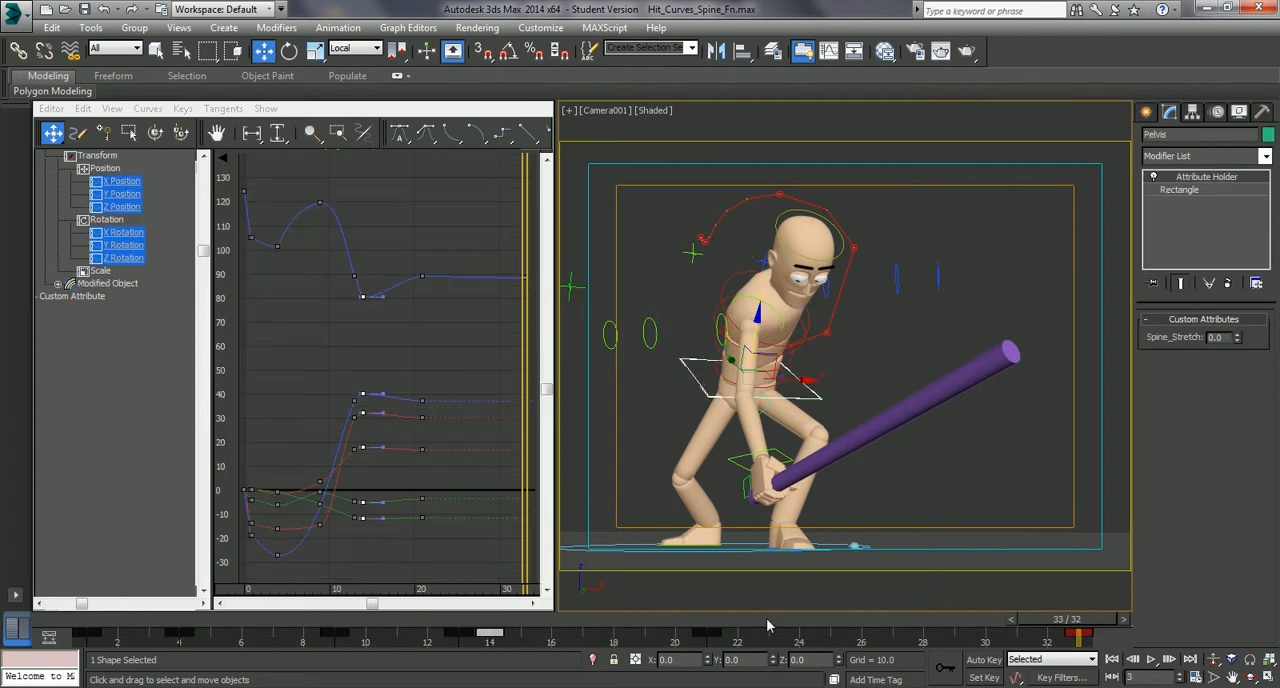
{"action": "left_click_drag", "start_coordinate": [1015, 620], "coordinate": [403, 585]}
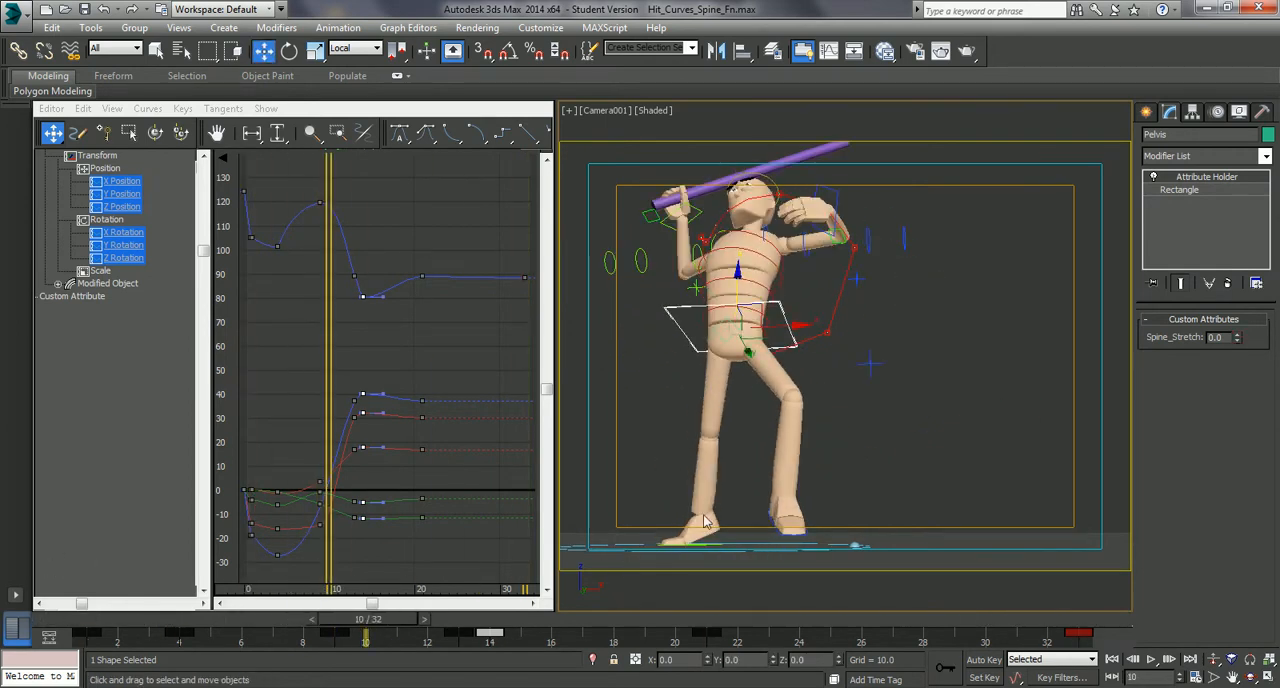
{"action": "left_click_drag", "start_coordinate": [421, 627], "coordinate": [476, 614]}
{"action": "key", "text": "w"}
{"action": "left_click", "coordinate": [708, 385]}
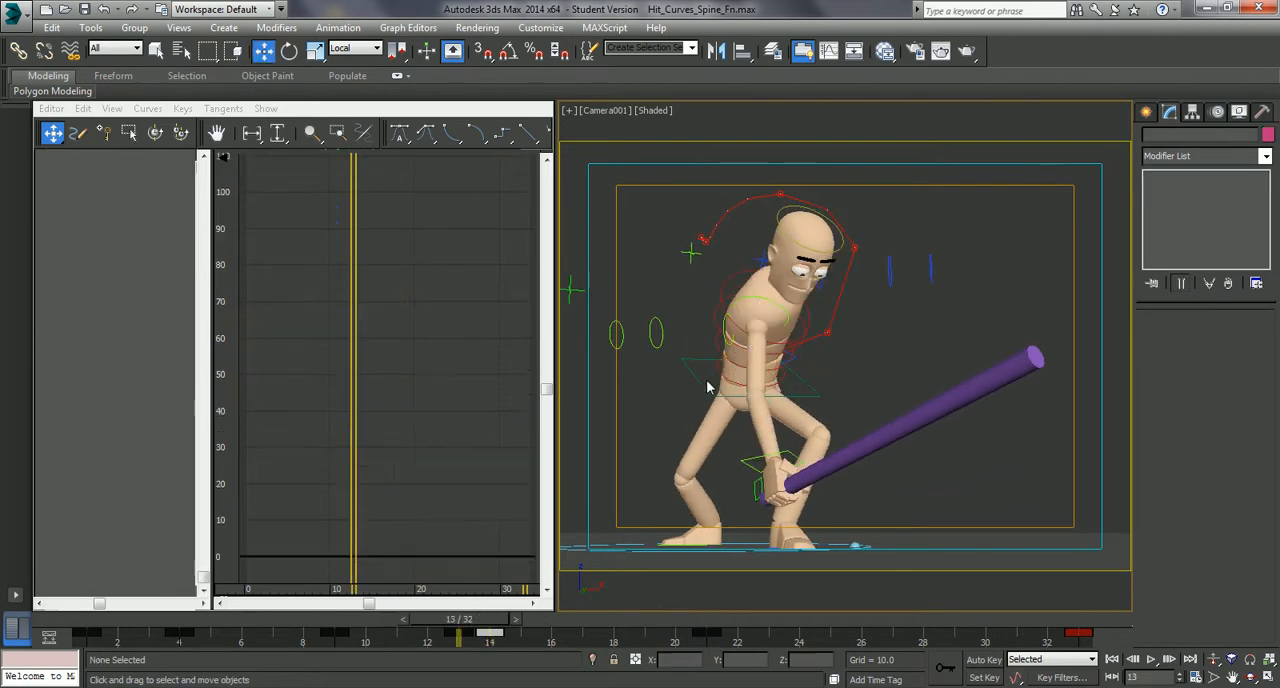
{"action": "left_click", "coordinate": [703, 387]}
{"action": "left_click_drag", "start_coordinate": [487, 624], "coordinate": [449, 605]}
{"action": "key", "text": "Home"}
{"action": "key", "text": "w"}
{"action": "left_click", "coordinate": [894, 411]}
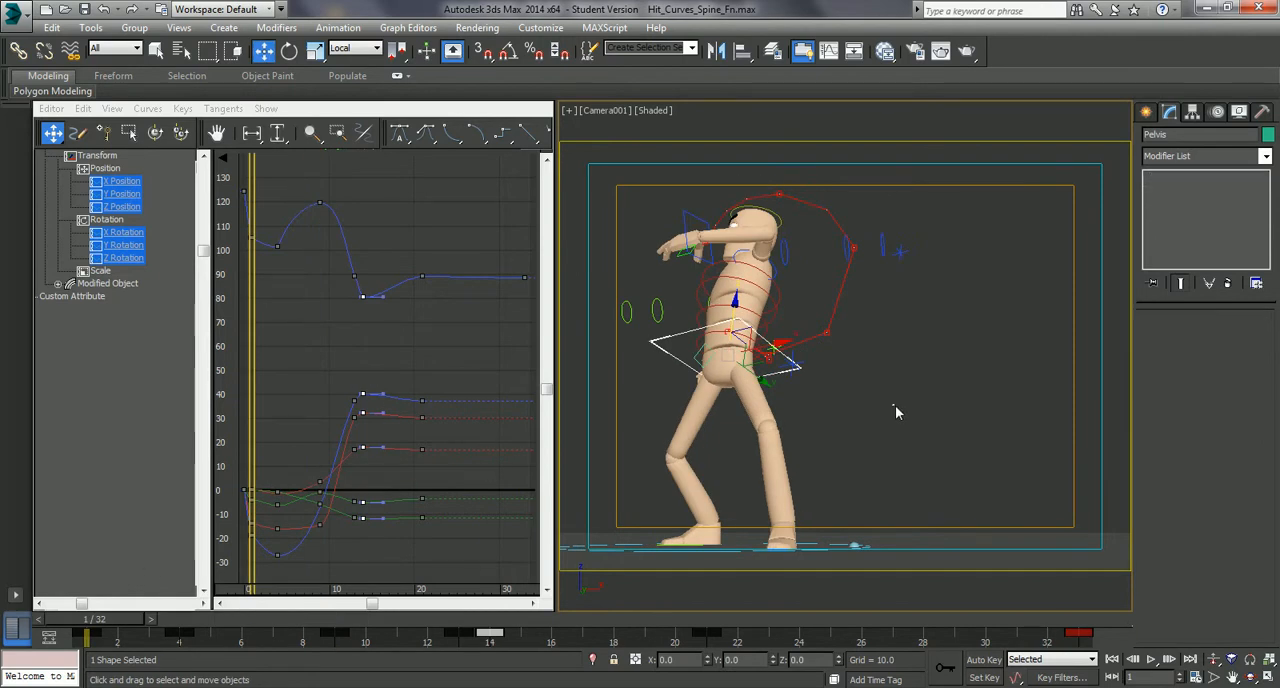
- Create a preview animation of the Camera001 view with the default settings
{"action": "left_click", "coordinate": [568, 112]}
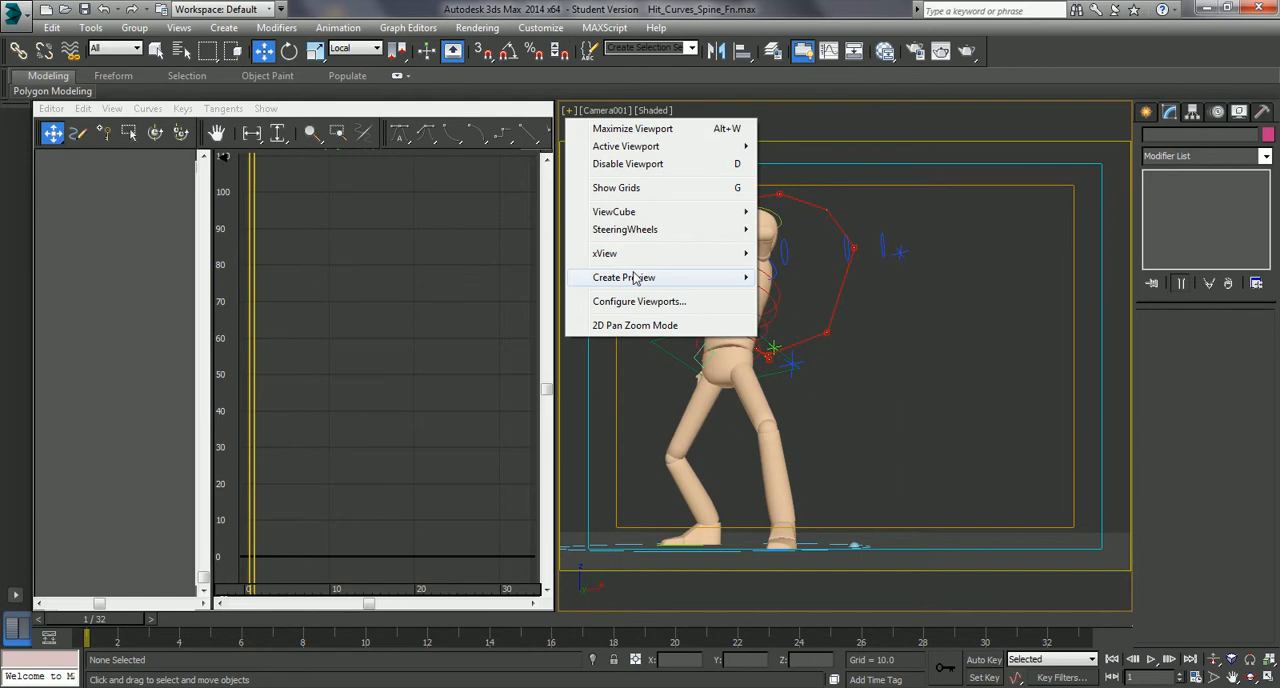
{"action": "mouse_move", "coordinate": [635, 278]}
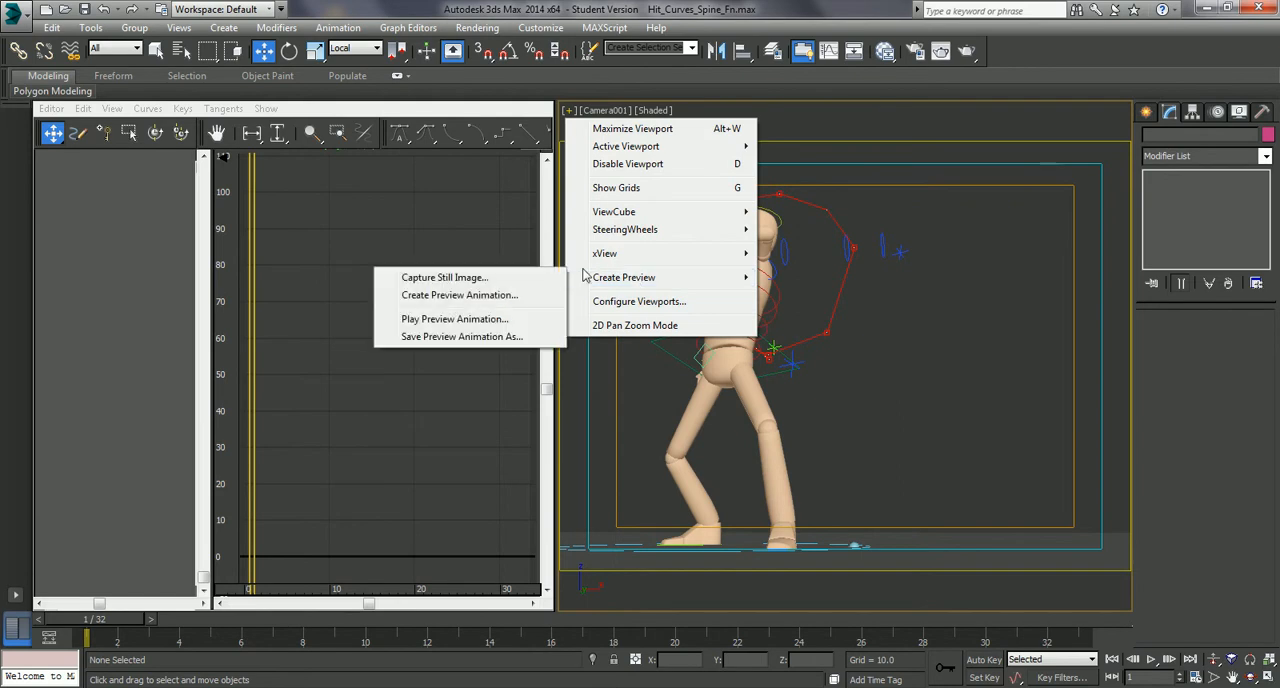
{"action": "left_click", "coordinate": [495, 296]}
{"action": "left_click", "coordinate": [698, 544]}
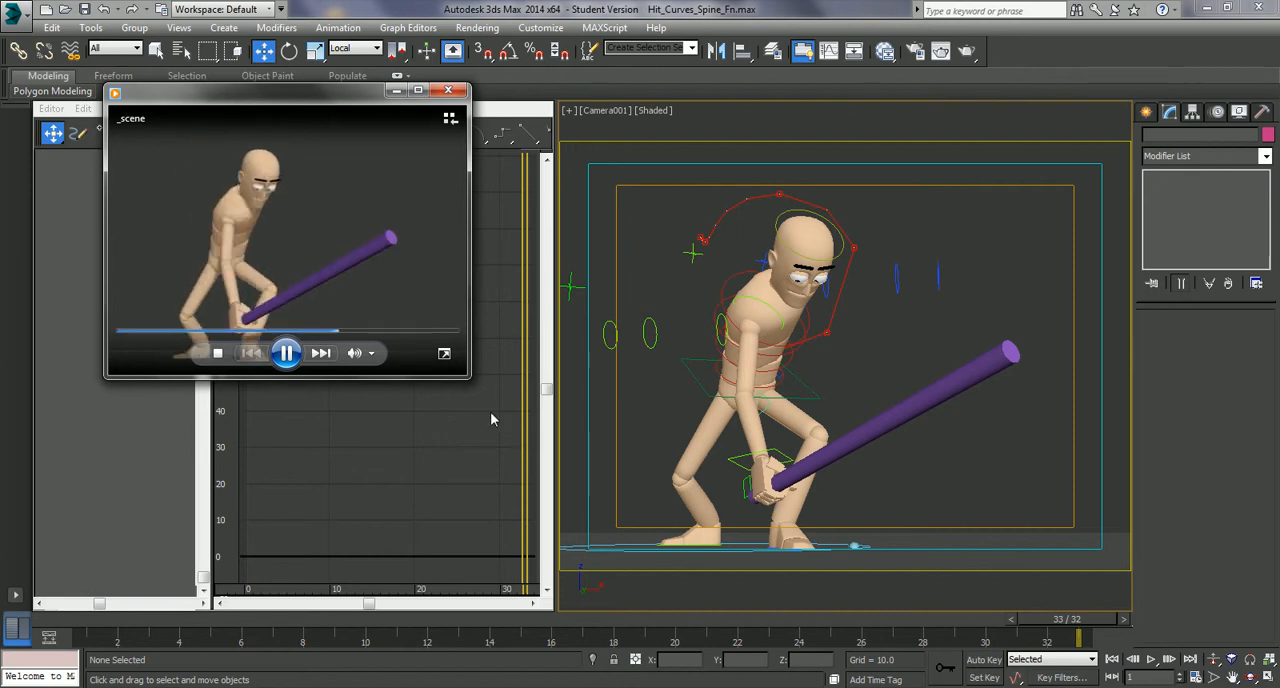
- Enlarge the preview player, watch how the bat moves through the swing, pause playback and close the player
{"action": "left_click_drag", "start_coordinate": [469, 378], "coordinate": [752, 565]}
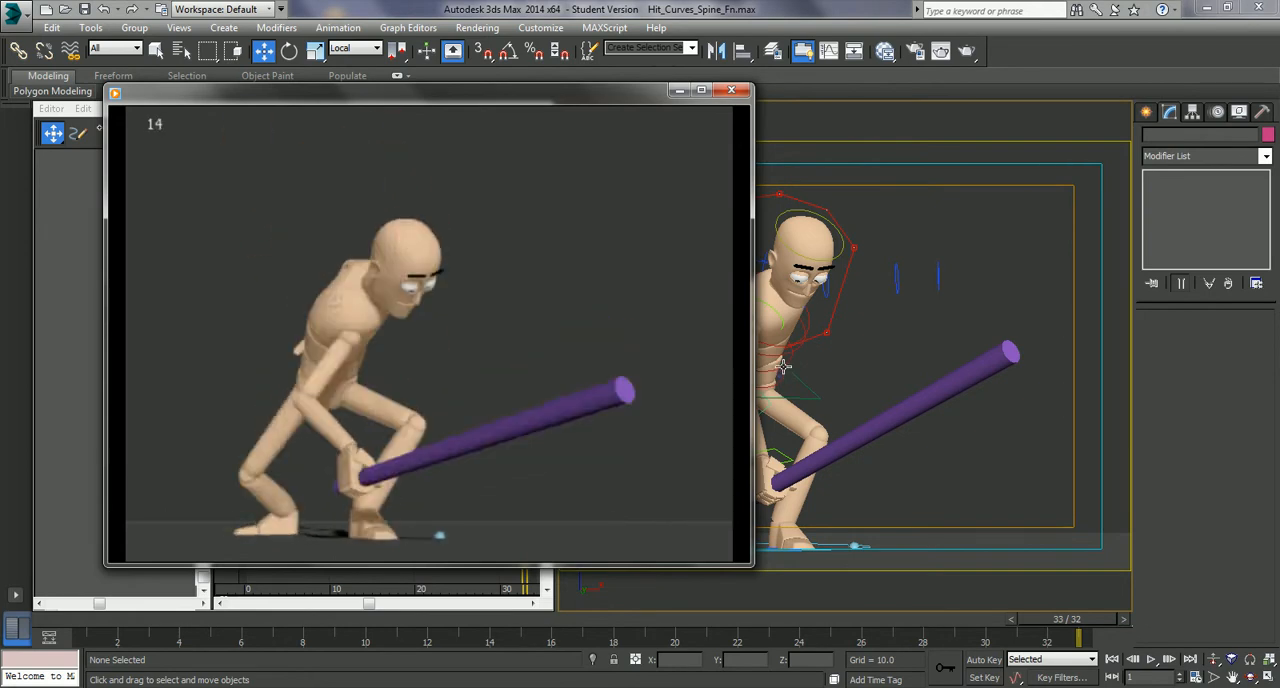
{"action": "mouse_move", "coordinate": [570, 275]}
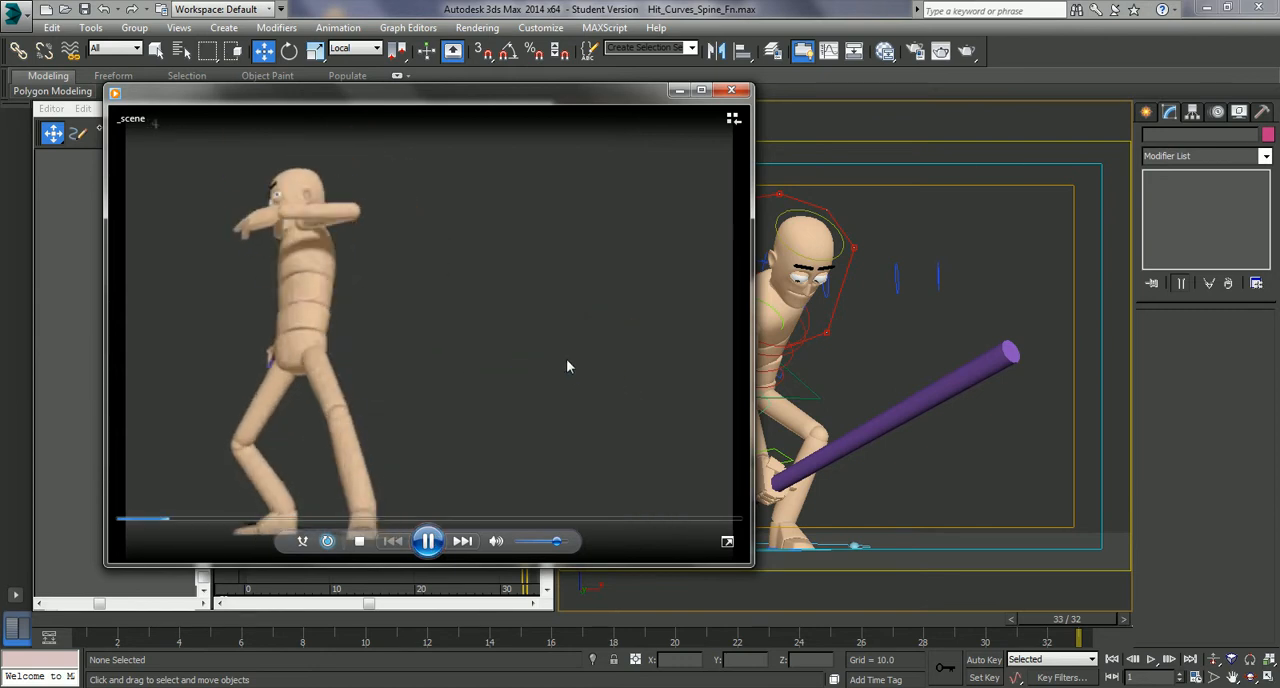
{"action": "left_click", "coordinate": [430, 540]}
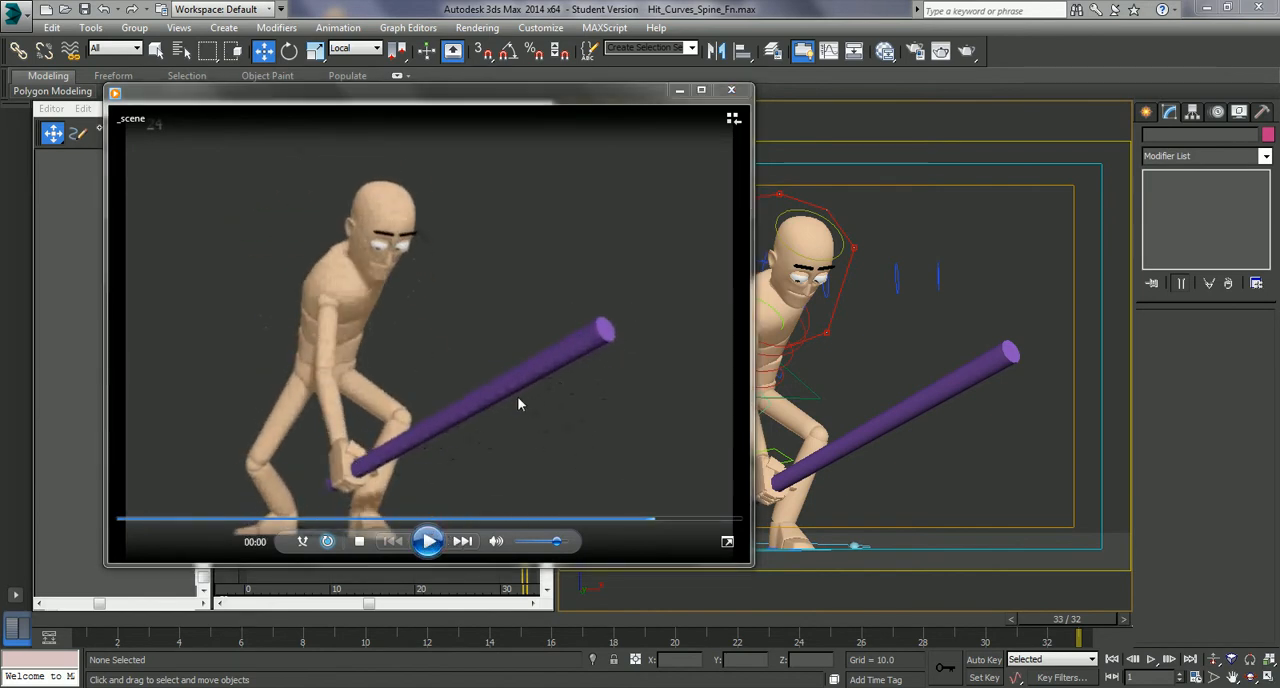
{"action": "left_click", "coordinate": [731, 91]}
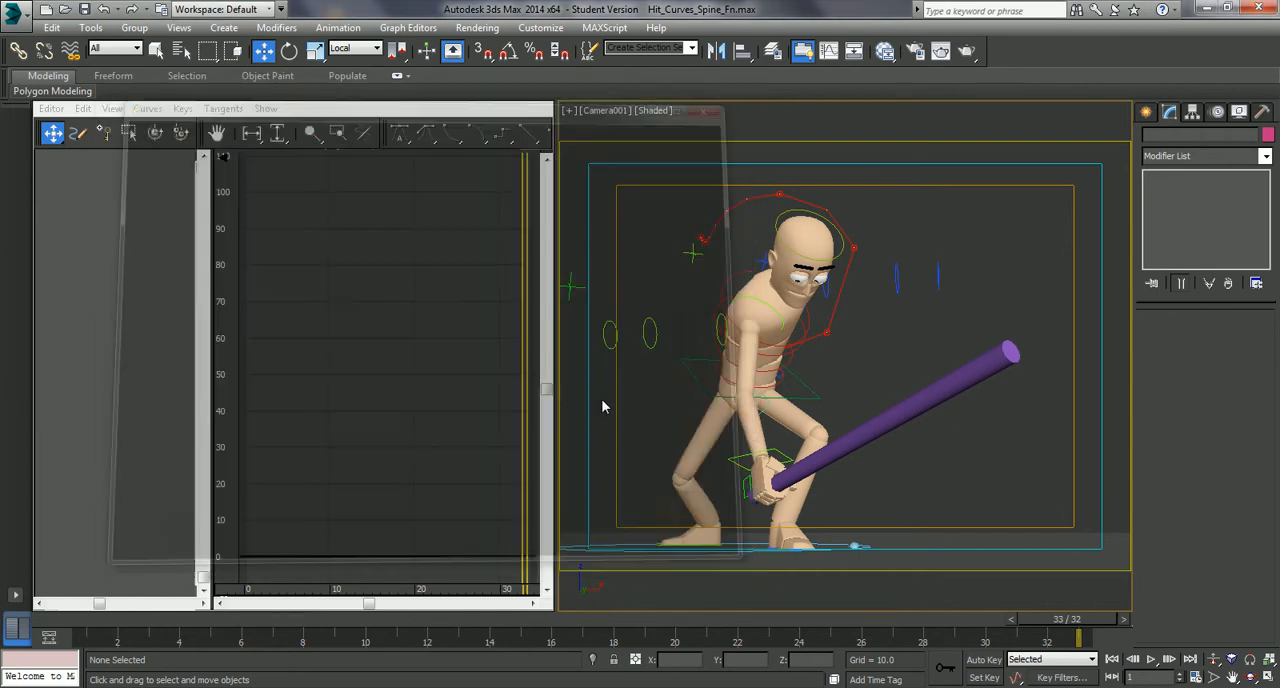
- Switch the camera viewport to a maximised Perspective view, select the purple bat cylinder and frame it with the character
{"action": "left_click", "coordinate": [894, 424]}
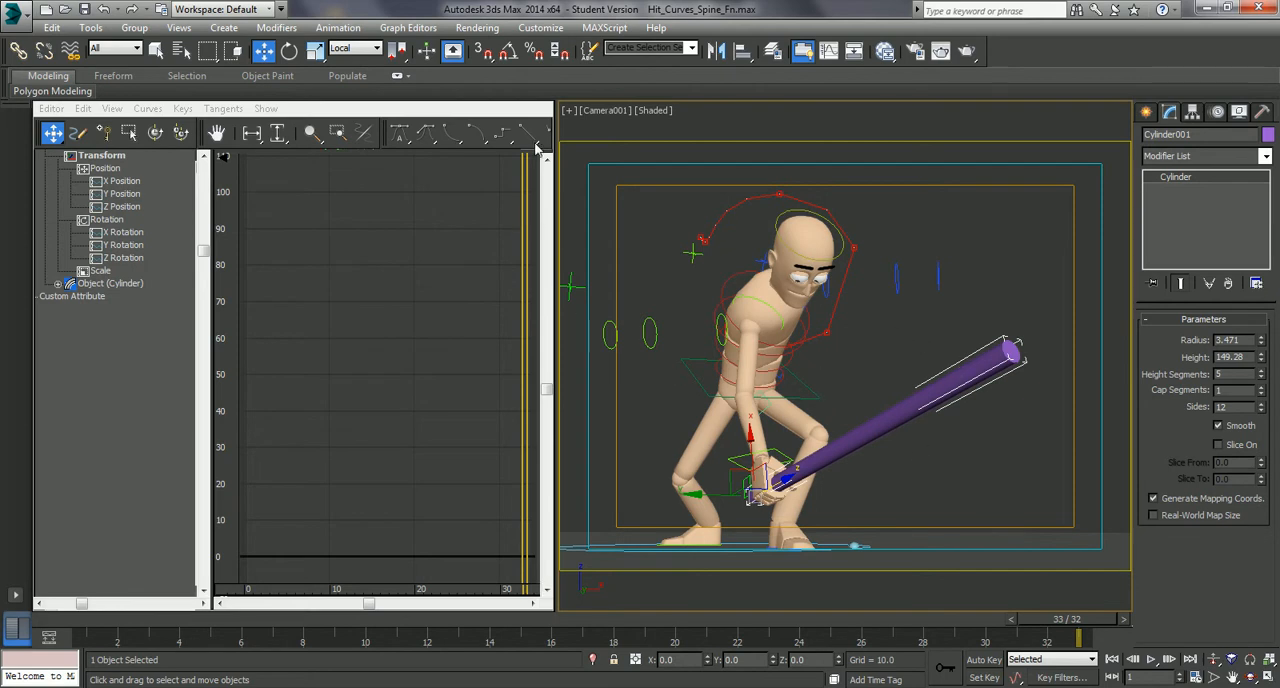
{"action": "left_click", "coordinate": [876, 352]}
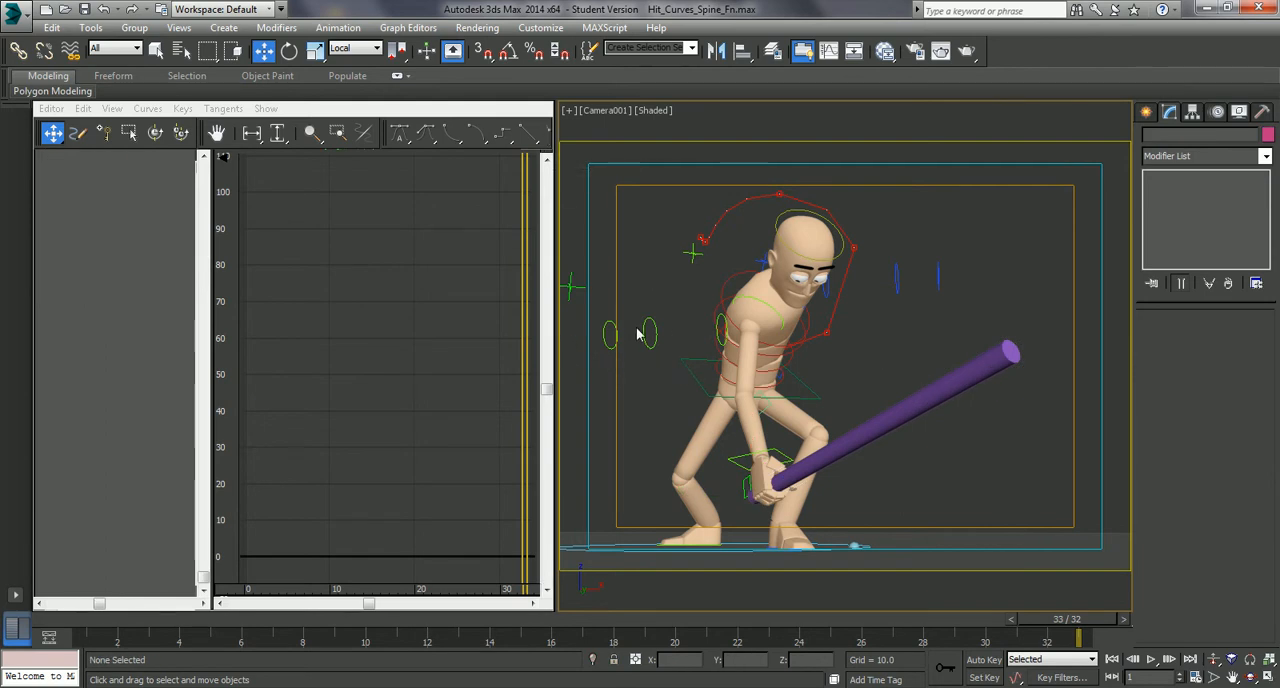
{"action": "key", "text": "p"}
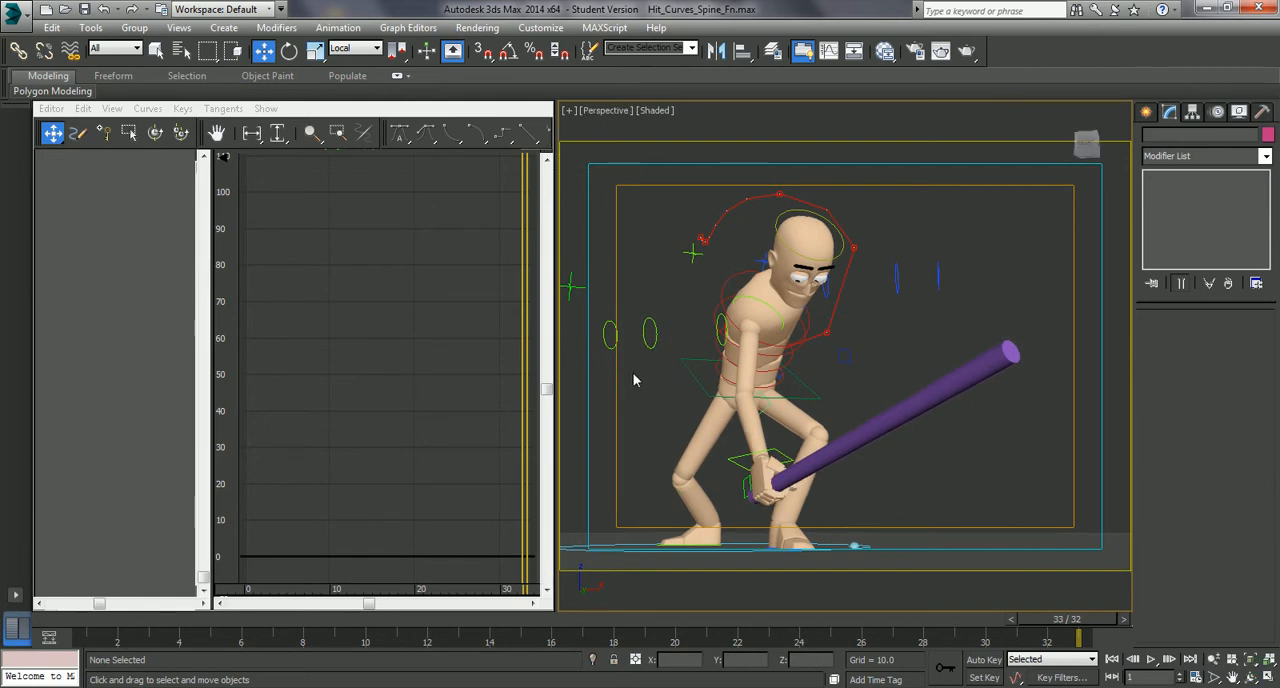
{"action": "key", "text": "alt+w"}
{"action": "key", "text": "z"}
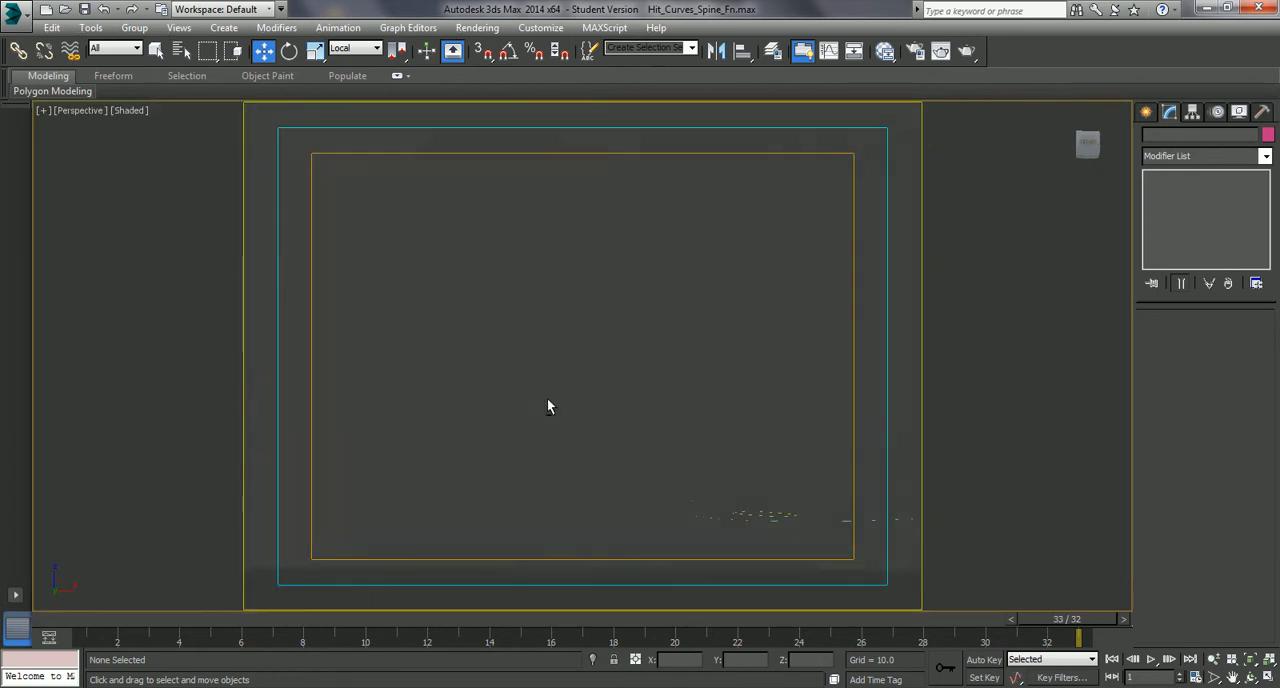
{"action": "scroll", "coordinate": [580, 390], "scroll_direction": "up", "scroll_amount": 8}
{"action": "middle_click_drag", "start_coordinate": [580, 443], "coordinate": [603, 406]}
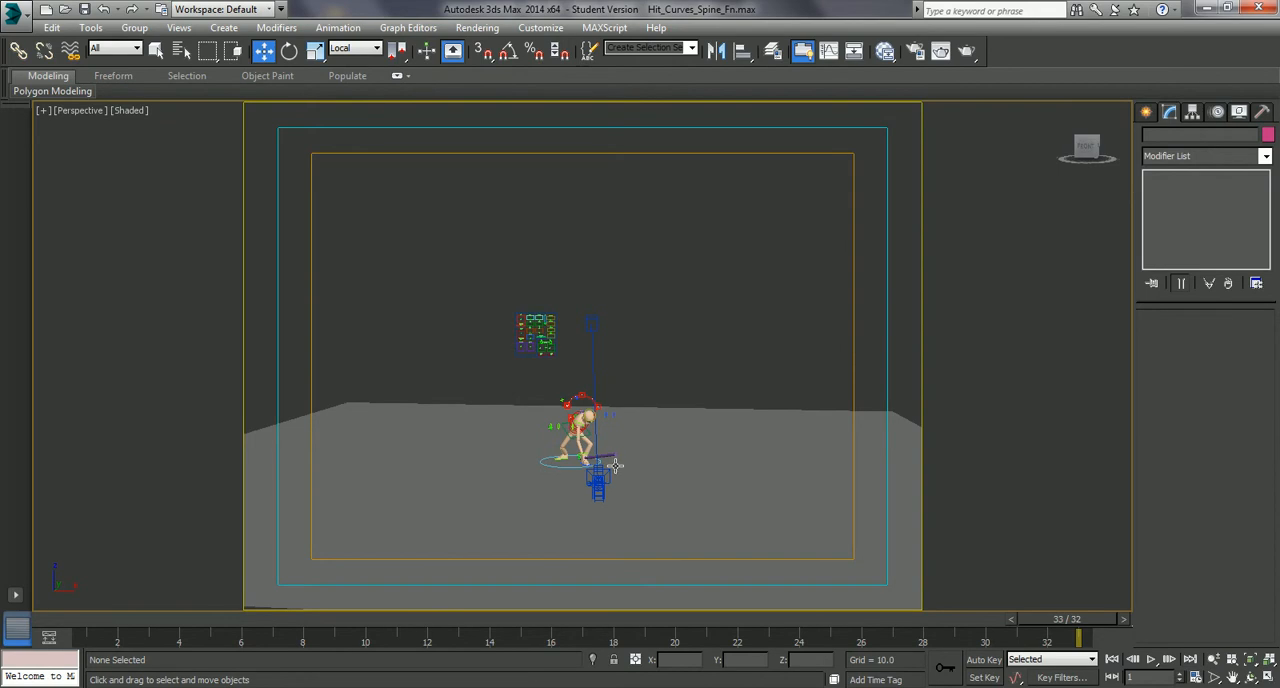
{"action": "left_click", "coordinate": [607, 457]}
{"action": "key", "text": "z"}
{"action": "middle_click_drag", "start_coordinate": [599, 358], "coordinate": [617, 420], "text": "alt"}
{"action": "left_click", "coordinate": [731, 326]}
{"action": "left_click", "coordinate": [738, 369]}
{"action": "middle_click_drag", "start_coordinate": [738, 369], "coordinate": [870, 322], "text": "alt"}
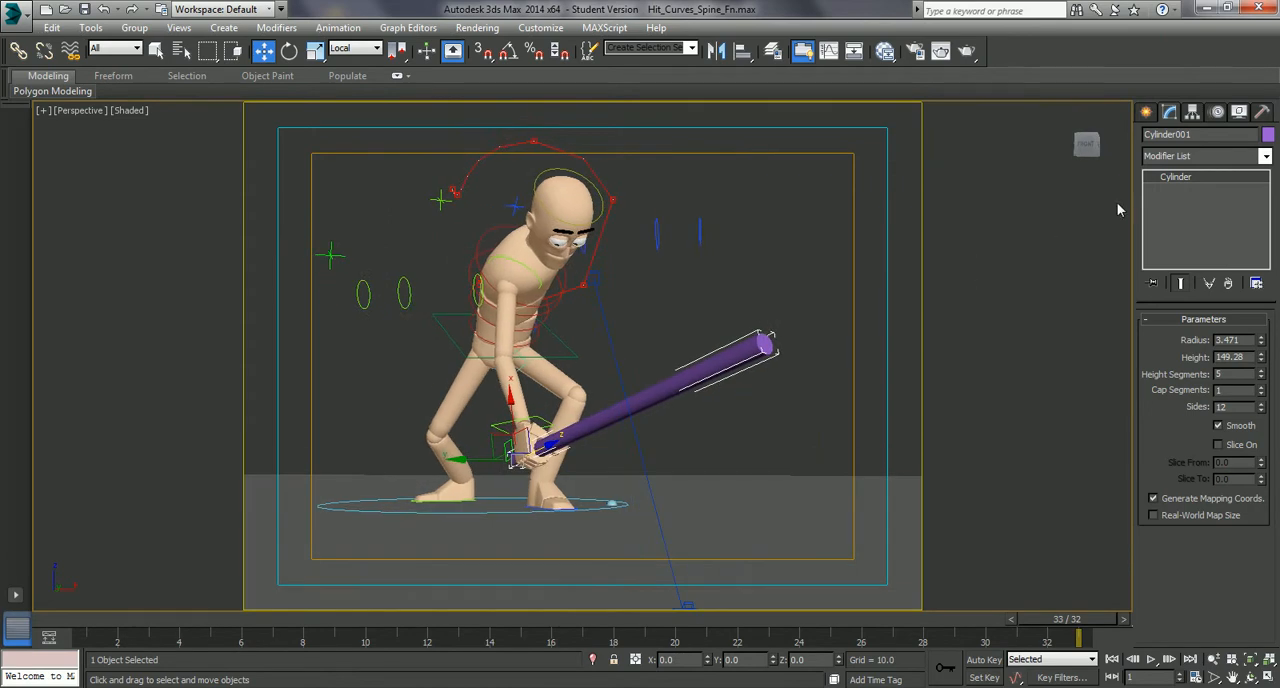
- Add a Vol. Select modifier to the purple bat cylinder
{"action": "left_click", "coordinate": [1264, 157]}
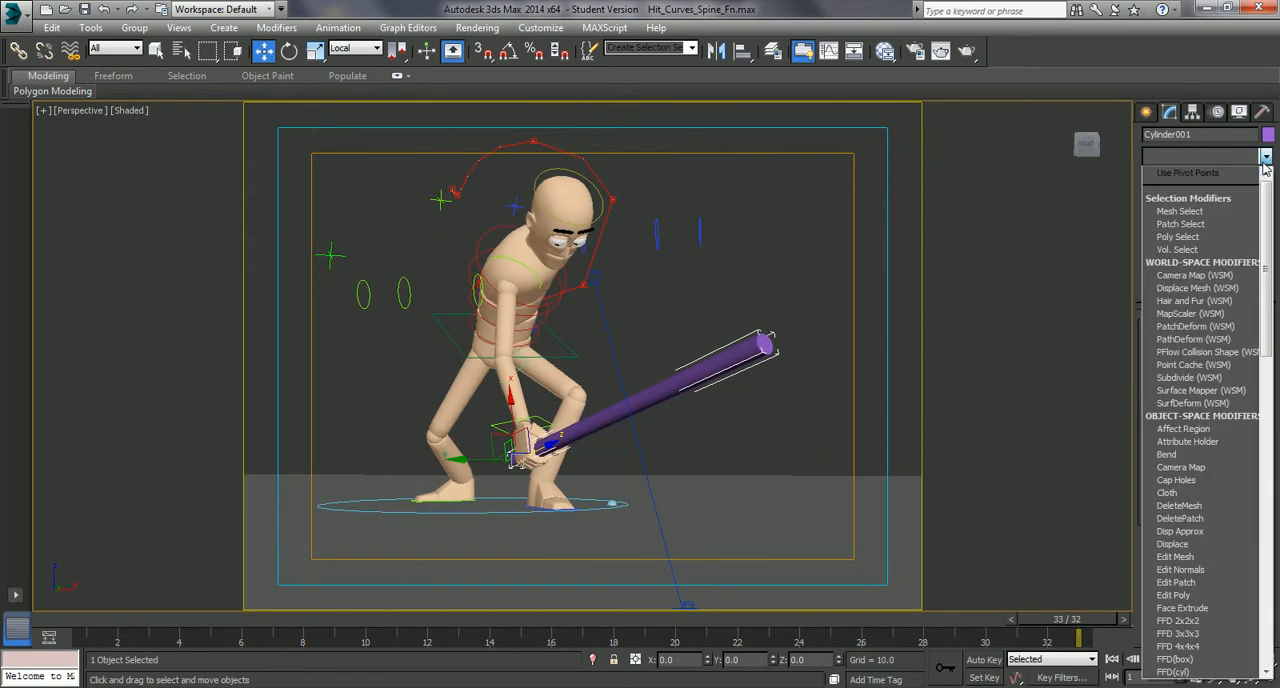
{"action": "left_click", "coordinate": [1264, 160]}
{"action": "mouse_move", "coordinate": [755, 385]}
{"action": "middle_mouse_down", "text": "alt"}
{"action": "mouse_move", "coordinate": [726, 391]}
{"action": "mouse_move", "coordinate": [749, 391]}
{"action": "middle_mouse_up", "text": "alt"}
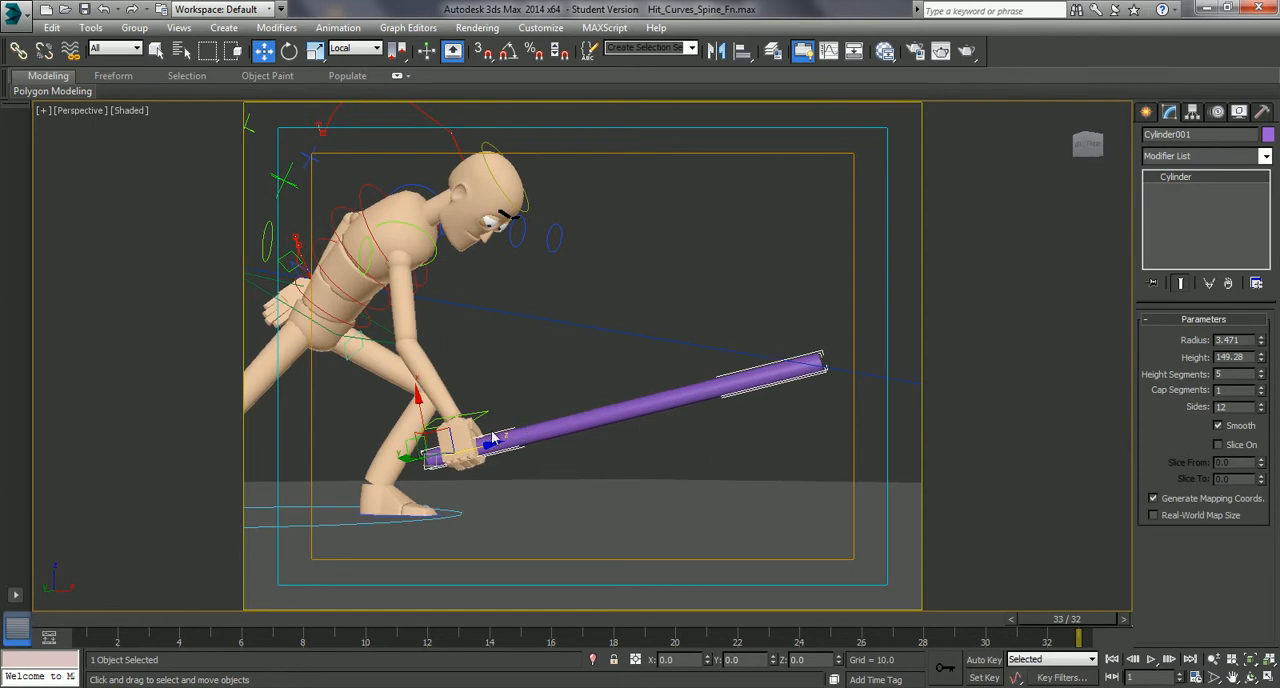
{"action": "middle_click_drag", "start_coordinate": [498, 440], "coordinate": [538, 455], "text": "alt"}
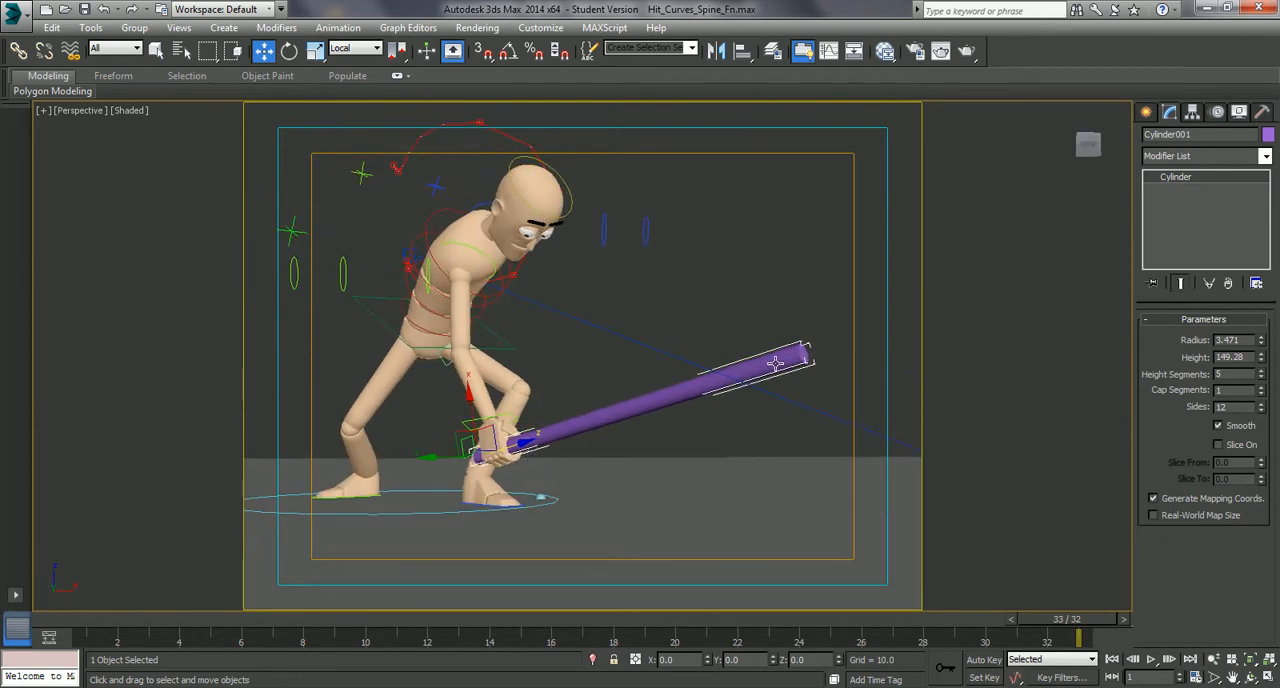
{"action": "middle_click_drag", "start_coordinate": [670, 420], "coordinate": [683, 419], "text": "alt"}
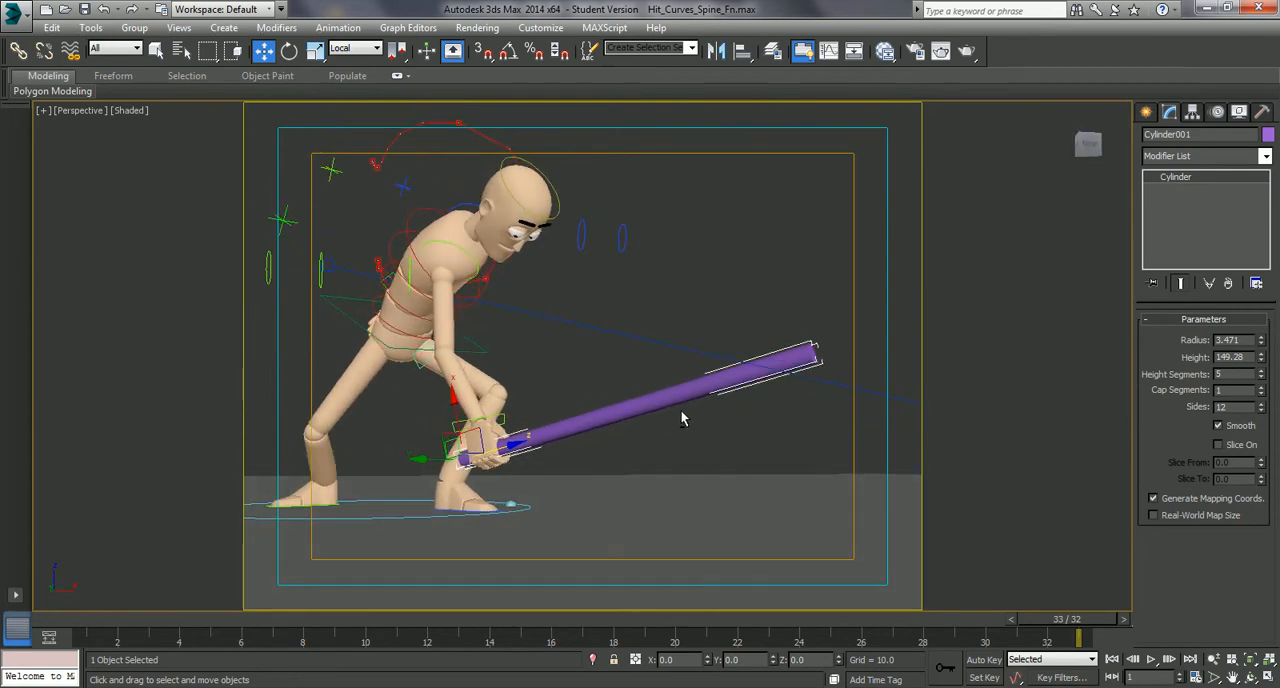
{"action": "middle_click_drag", "start_coordinate": [760, 397], "coordinate": [866, 364], "text": "alt"}
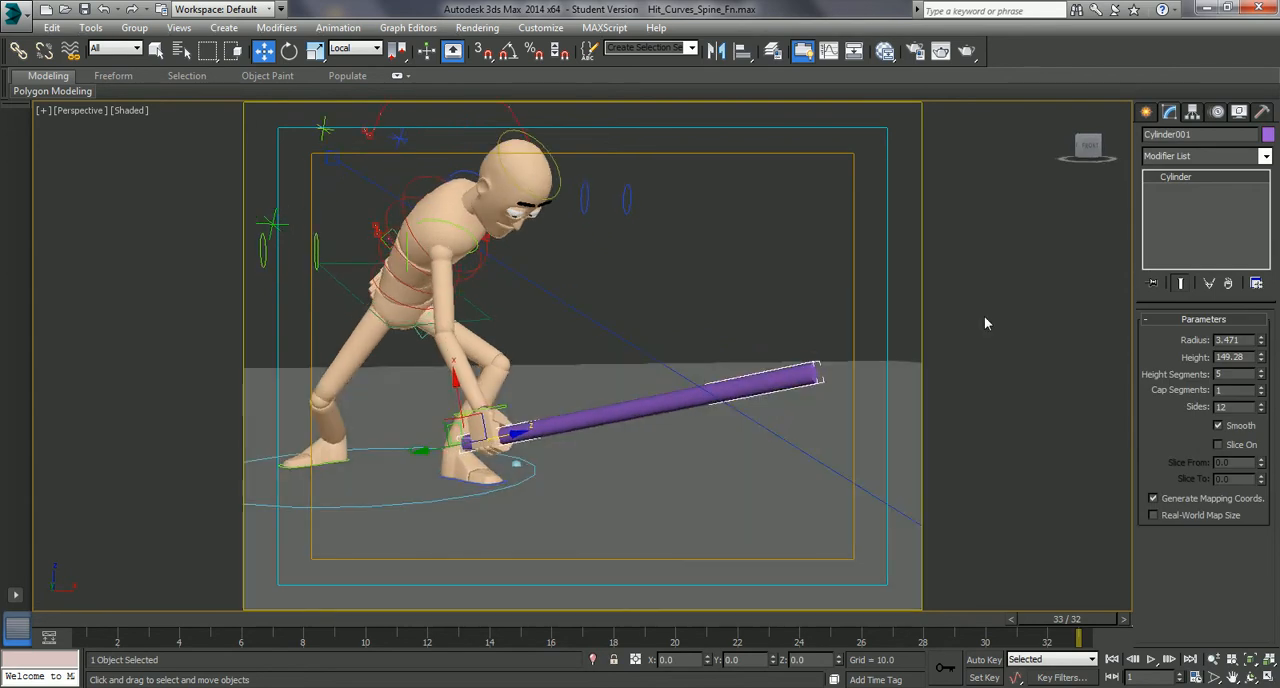
{"action": "left_click", "coordinate": [1266, 156]}
{"action": "scroll", "coordinate": [1205, 420], "scroll_direction": "down", "scroll_amount": 15}
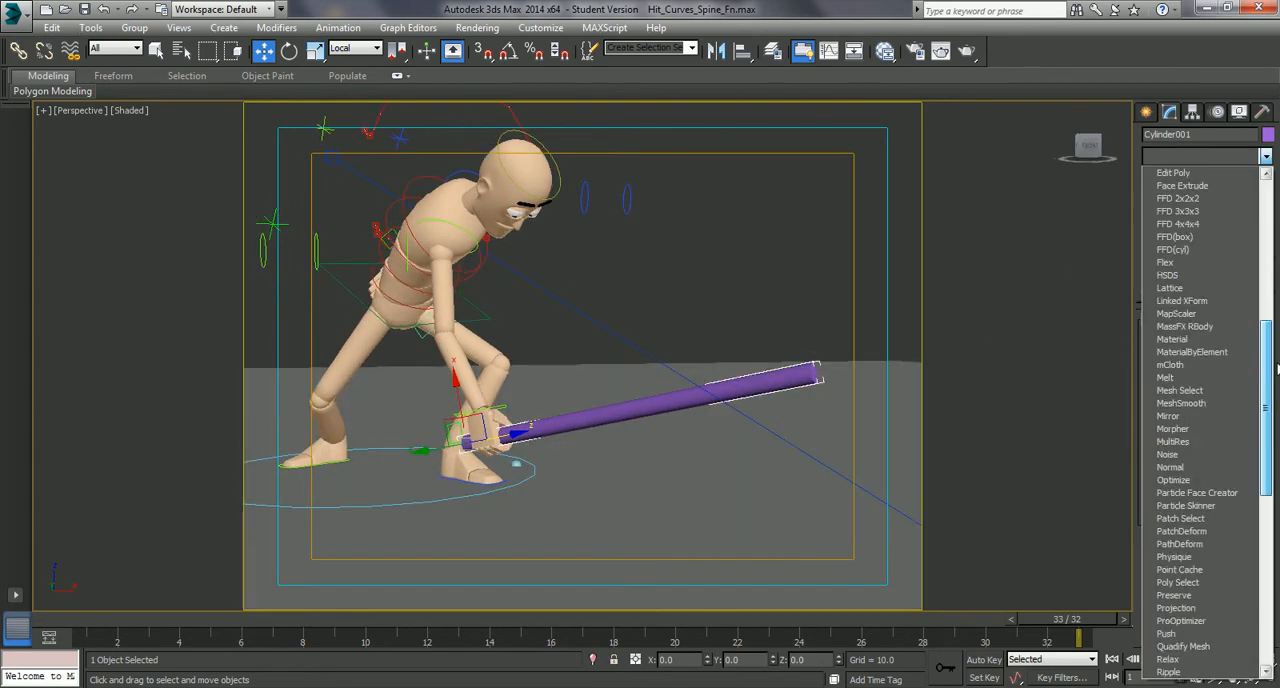
{"action": "left_click", "coordinate": [1277, 560]}
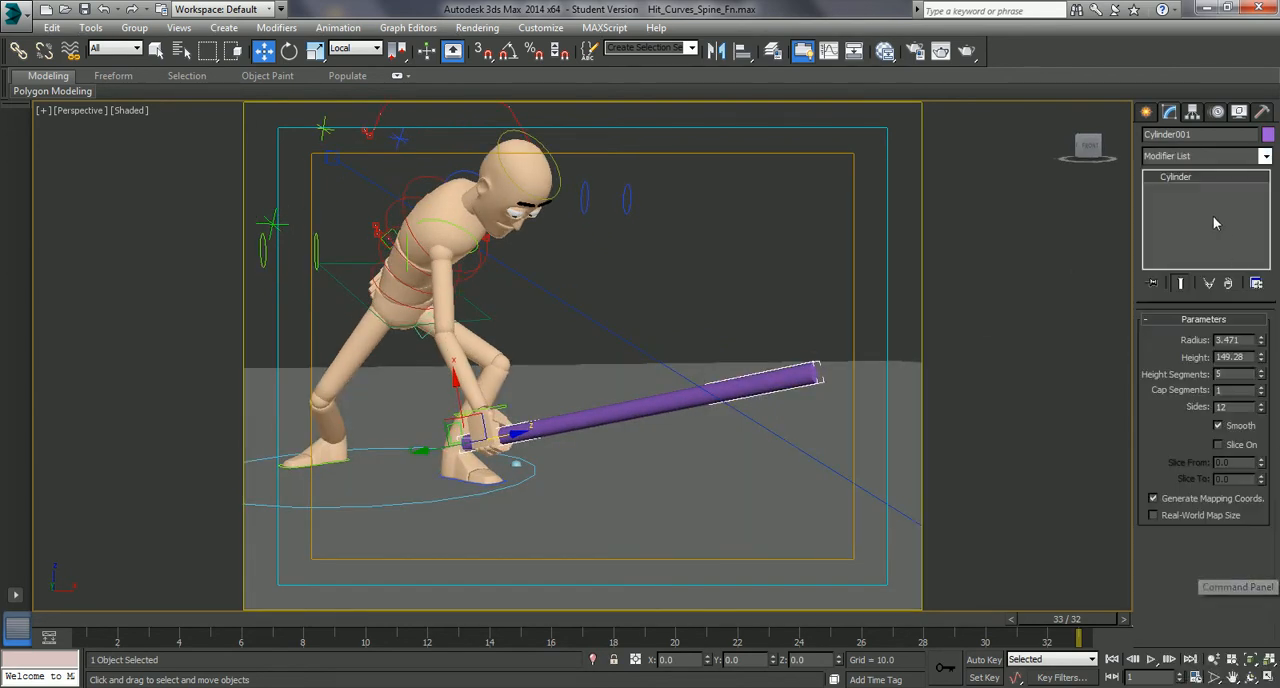
{"action": "left_click", "coordinate": [1265, 157]}
{"action": "left_click_drag", "start_coordinate": [1269, 210], "coordinate": [1267, 540]}
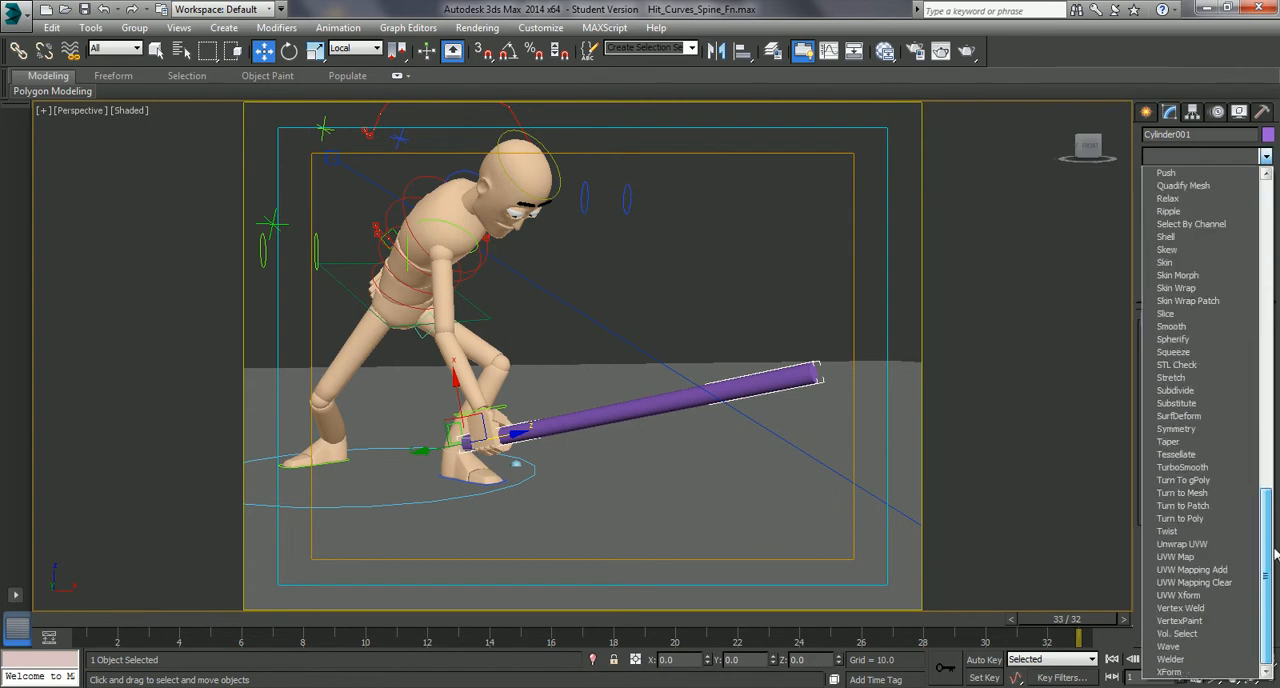
{"action": "left_click", "coordinate": [1178, 634]}
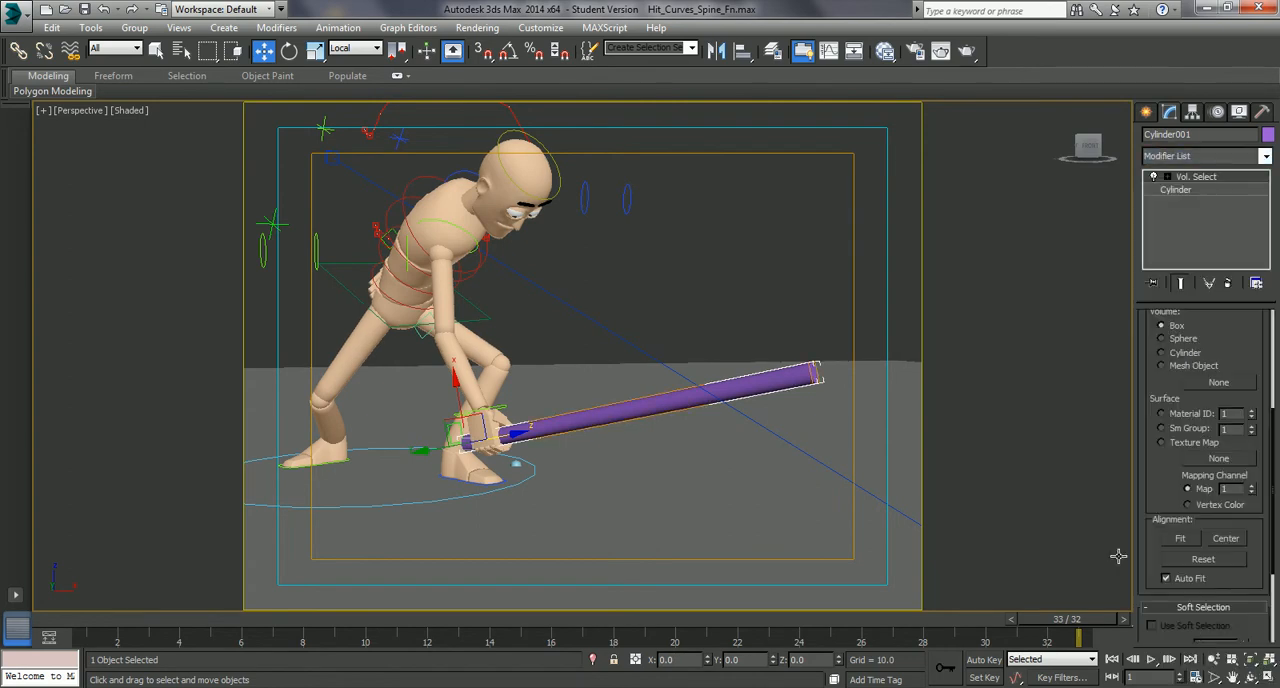
- Activate the Vol. Select modifier's Gizmo sub-object and set its stack selection level to Vertex
{"action": "left_click", "coordinate": [1166, 177]}
{"action": "left_click", "coordinate": [1196, 190]}
{"action": "middle_click_drag", "start_coordinate": [740, 375], "coordinate": [700, 405], "text": "alt"}
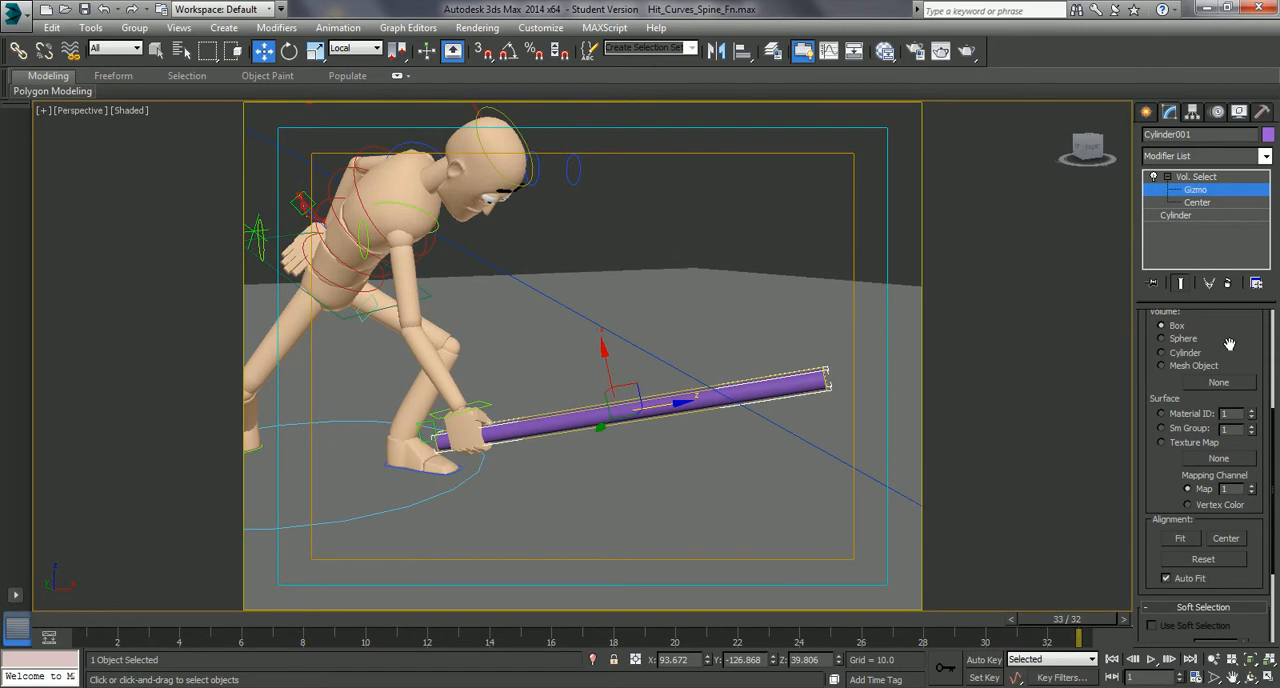
{"action": "scroll", "coordinate": [1150, 384], "scroll_direction": "up", "scroll_amount": 5}
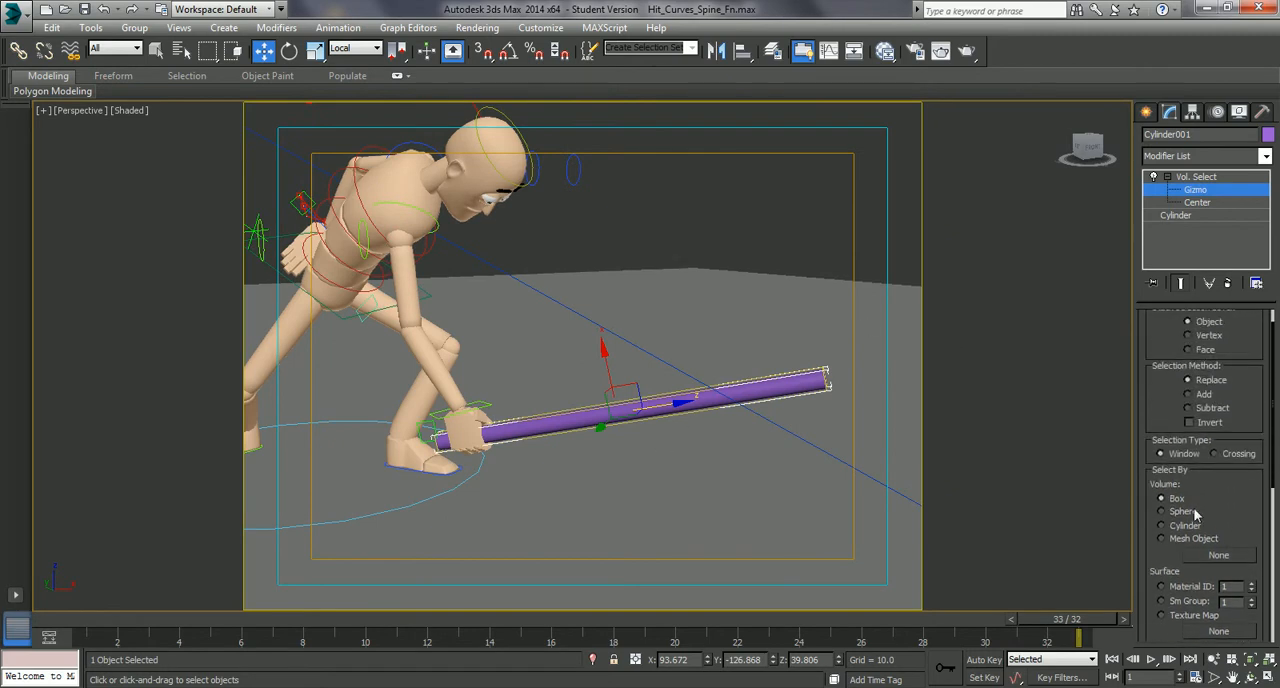
{"action": "scroll", "coordinate": [1165, 479], "scroll_direction": "up", "scroll_amount": 1}
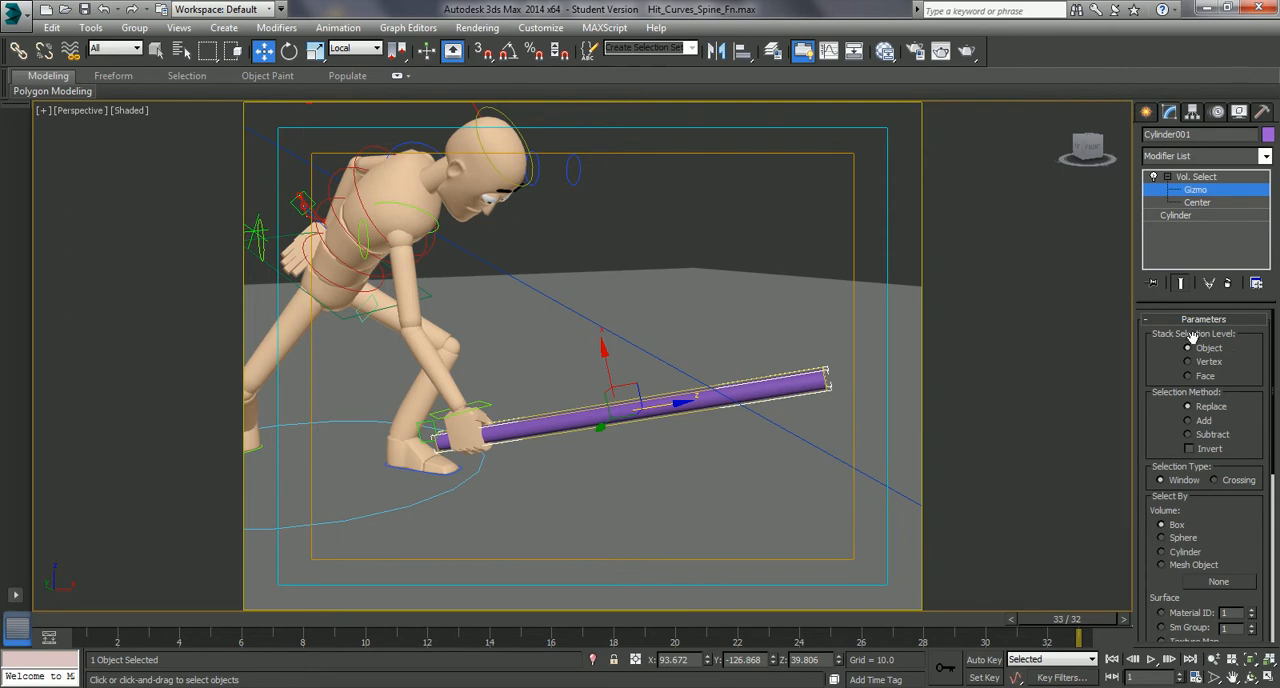
{"action": "left_click", "coordinate": [1189, 364]}
- Move the Vol. Select gizmo along the bat toward its tip so the vertices near the hand are left out of the selection
{"action": "middle_click_drag", "start_coordinate": [711, 403], "coordinate": [725, 410], "text": "alt"}
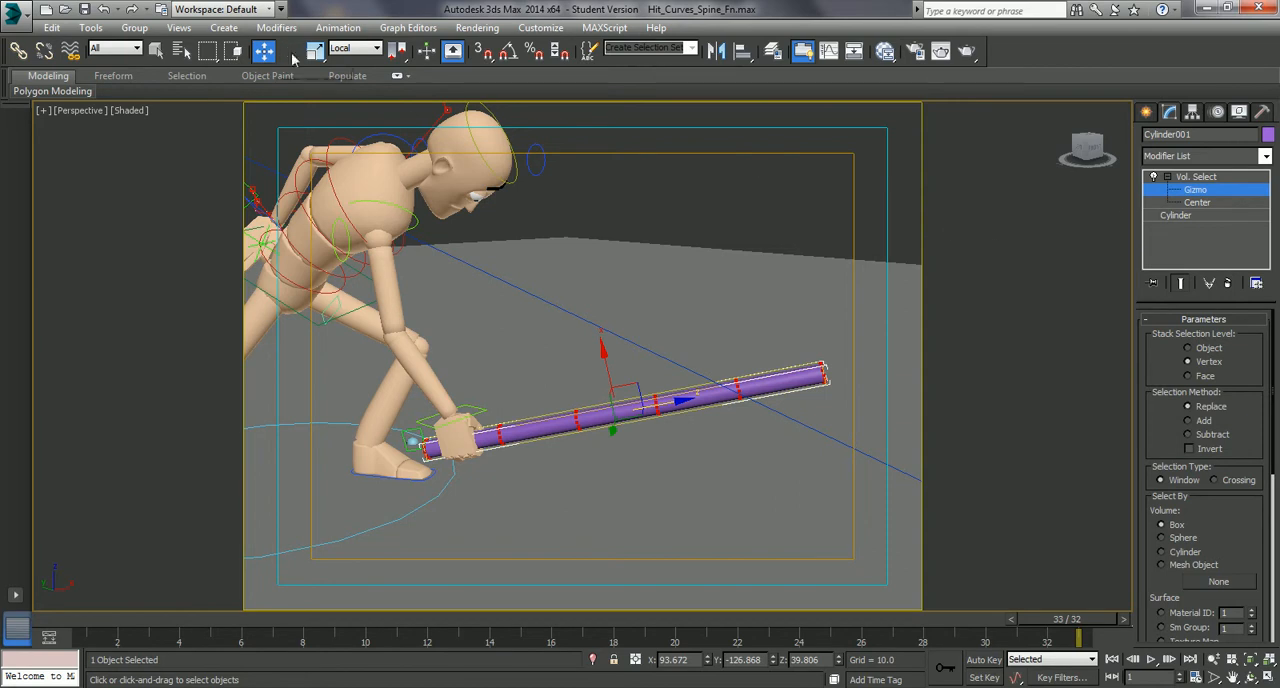
{"action": "middle_click_drag", "start_coordinate": [600, 416], "coordinate": [613, 423], "text": "alt"}
{"action": "left_click_drag", "start_coordinate": [670, 400], "coordinate": [766, 386]}
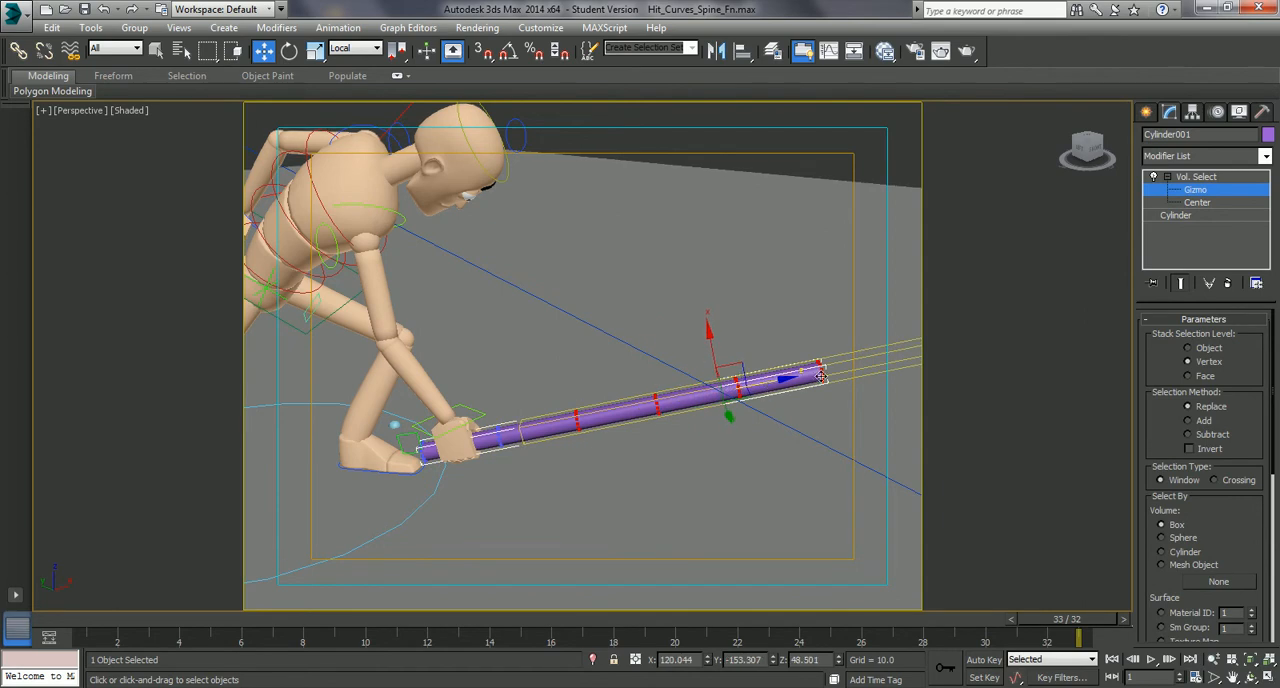
{"action": "middle_click_drag", "start_coordinate": [566, 460], "coordinate": [614, 432], "text": "alt"}
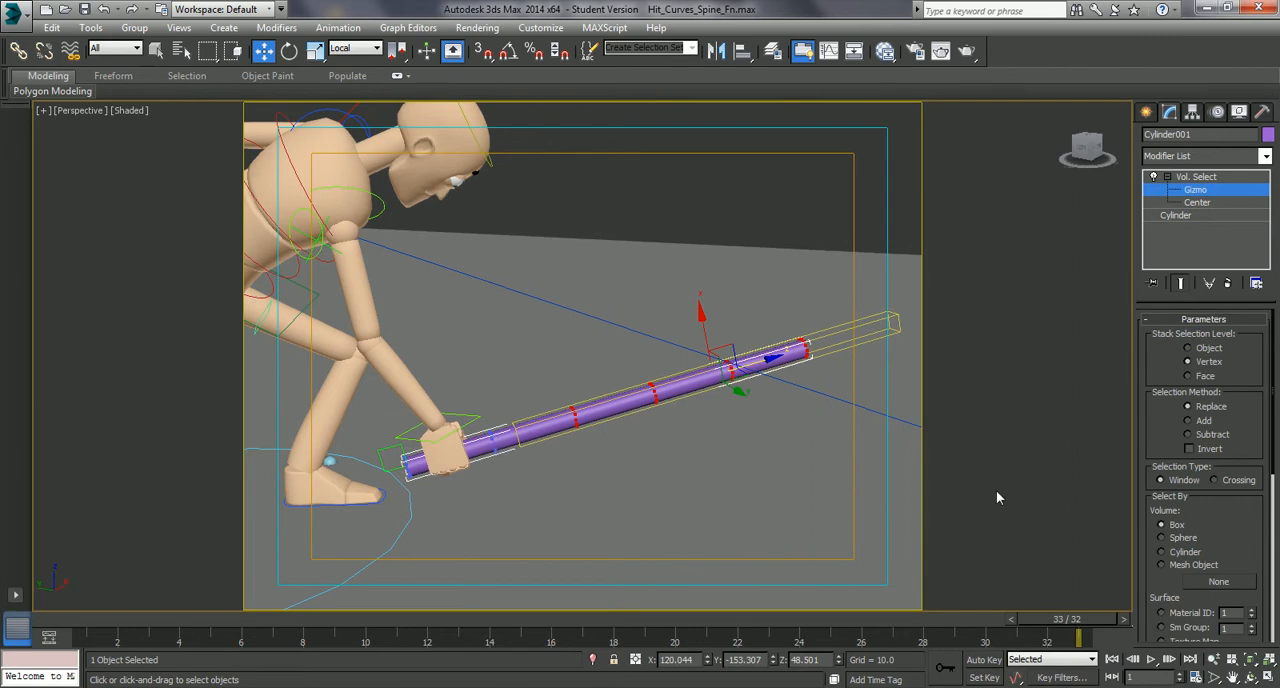
- Enable soft selection on the Vol. Select modifier with a falloff of 11.6
{"action": "left_click_drag", "start_coordinate": [1156, 517], "coordinate": [1139, 360]}
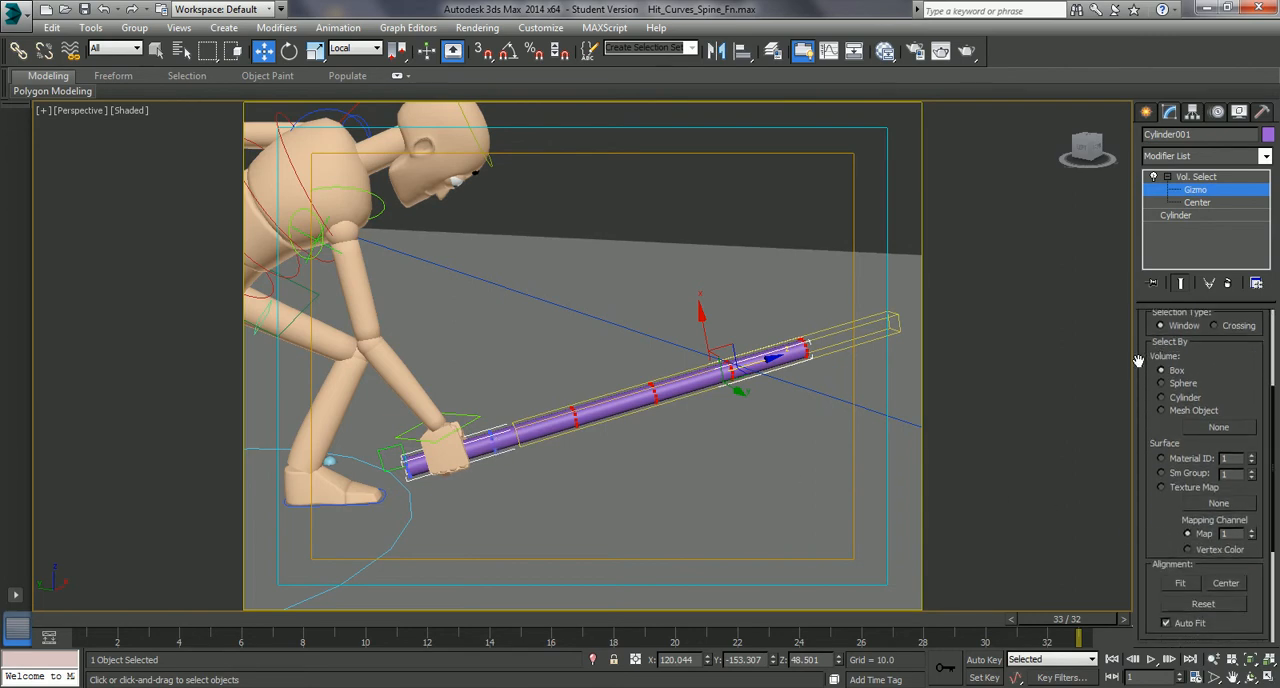
{"action": "scroll", "coordinate": [1150, 500], "scroll_direction": "down", "scroll_amount": 5}
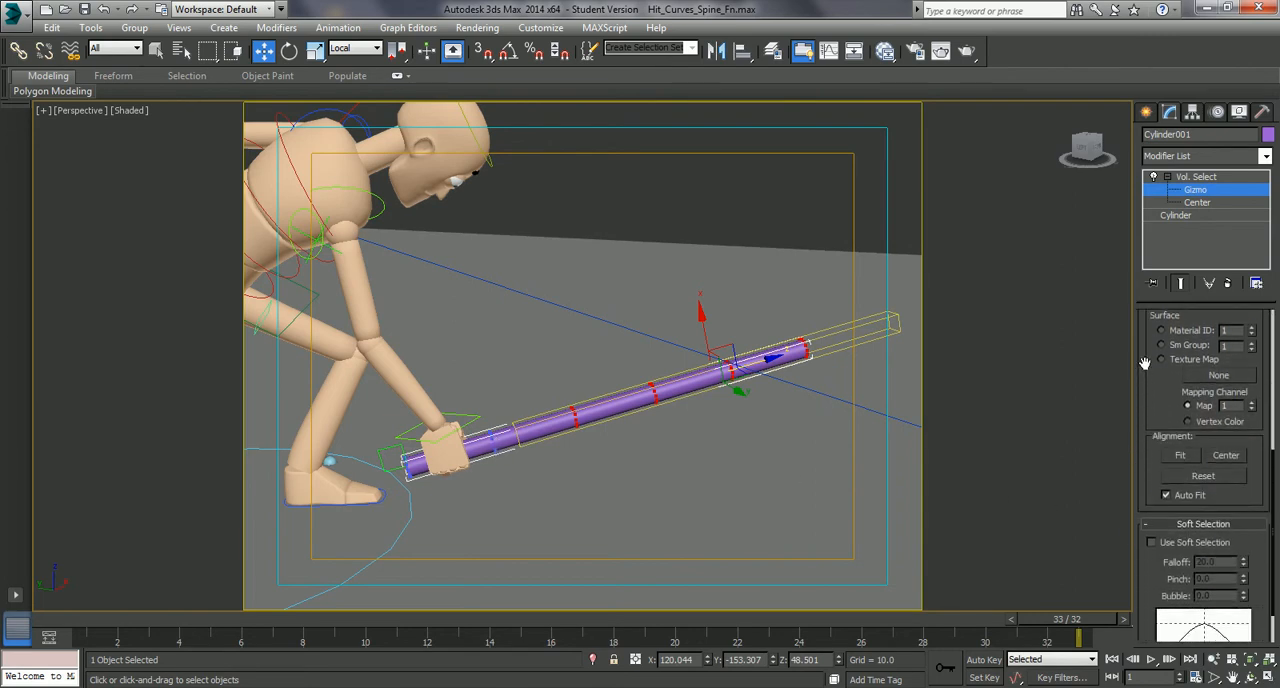
{"action": "left_click_drag", "start_coordinate": [1146, 548], "coordinate": [1138, 474]}
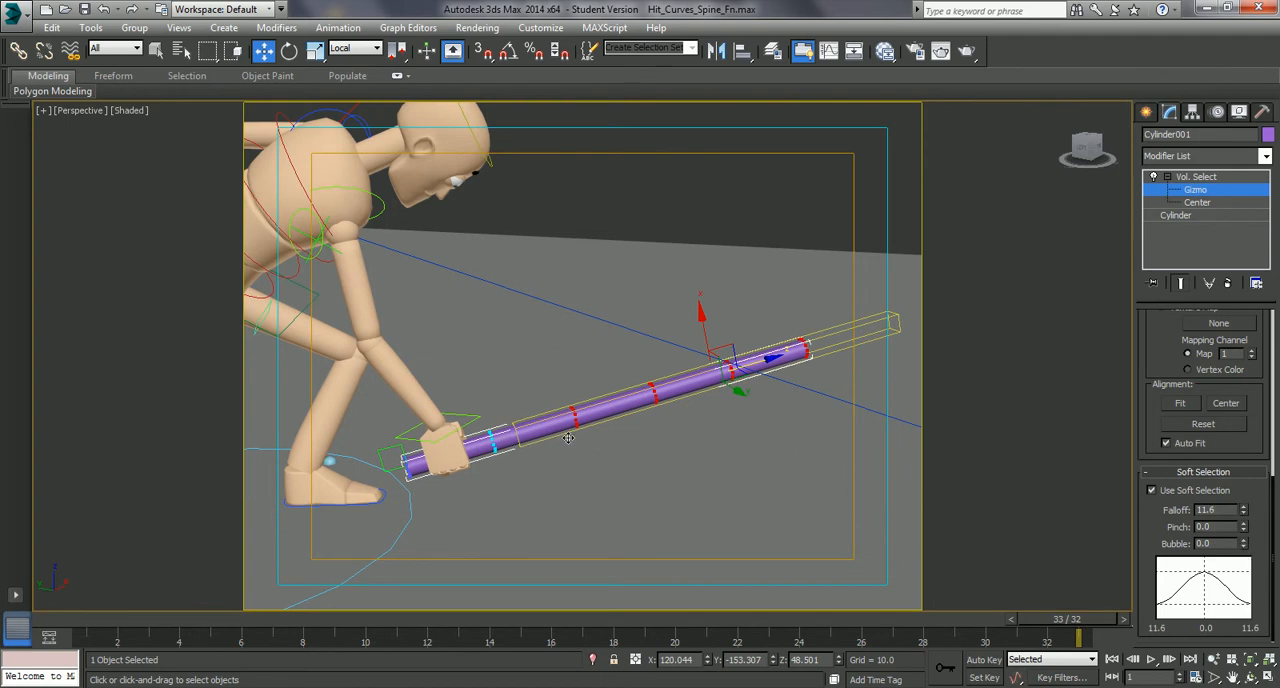
- Add a Flex modifier above the Vol. Select modifier on the bat cylinder
{"action": "left_click_drag", "start_coordinate": [1140, 381], "coordinate": [1148, 598]}
{"action": "left_click_drag", "start_coordinate": [1148, 343], "coordinate": [1180, 602]}
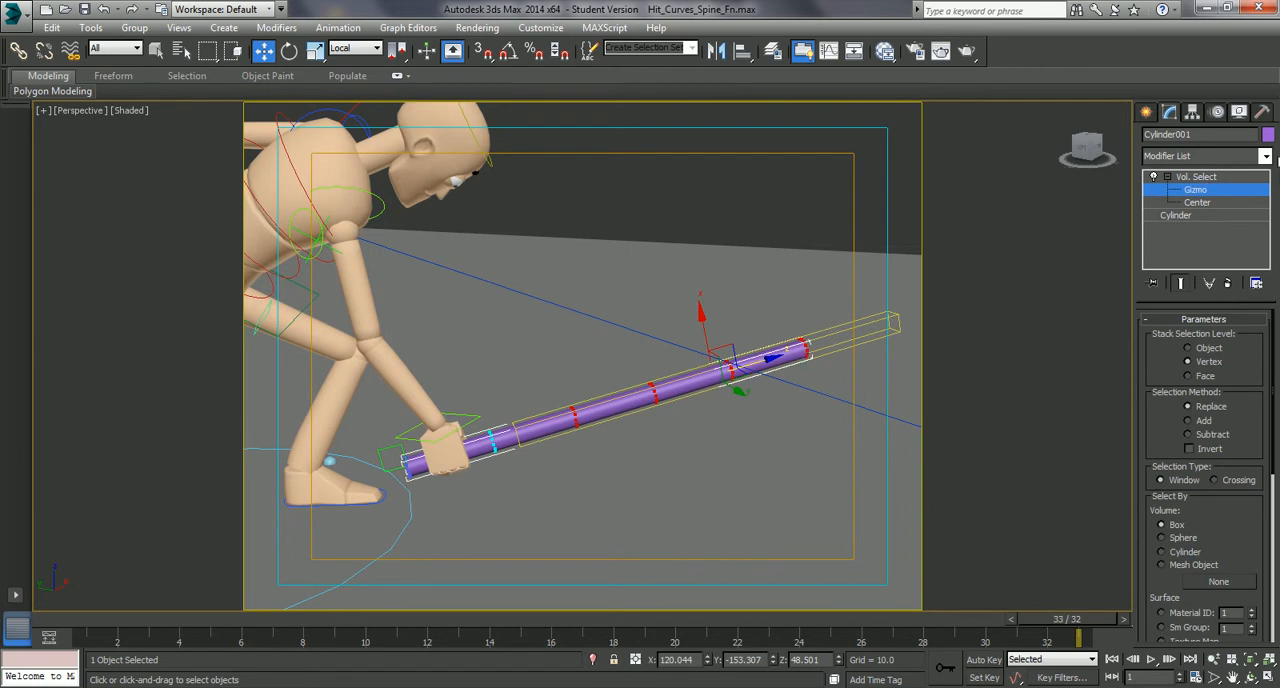
{"action": "left_click", "coordinate": [1265, 157]}
{"action": "scroll", "coordinate": [1273, 297], "scroll_direction": "down", "scroll_amount": 6}
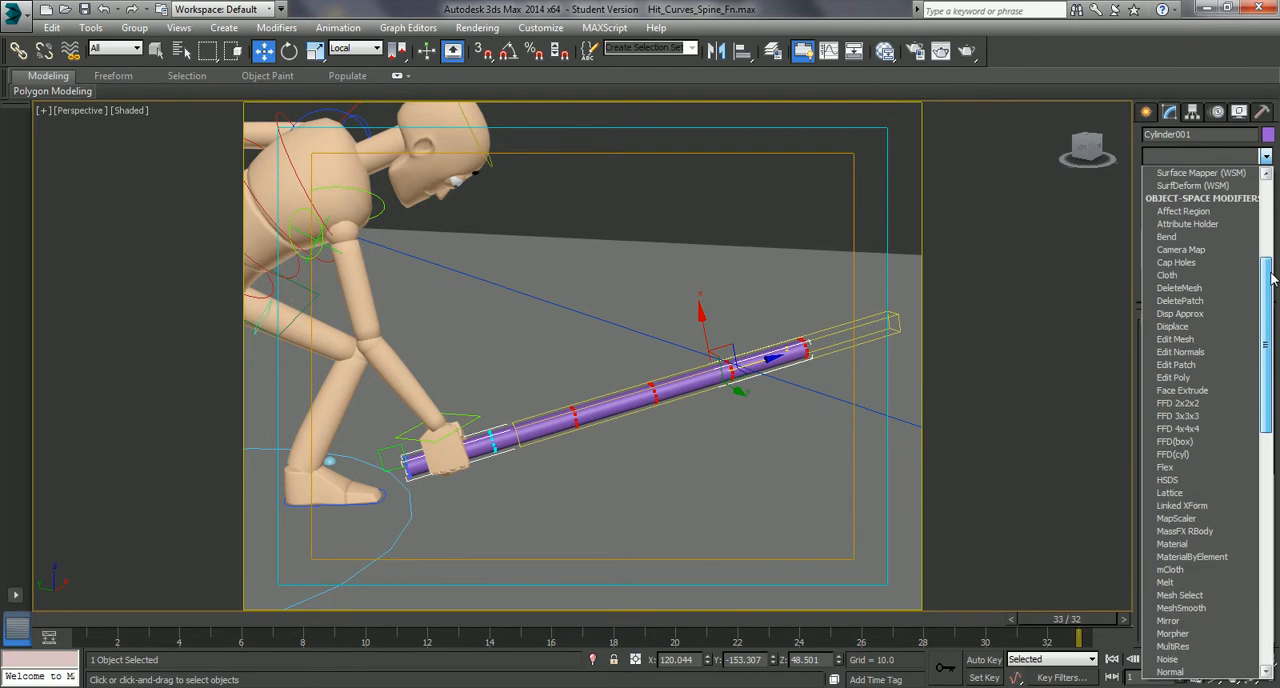
{"action": "left_click", "coordinate": [1200, 454]}
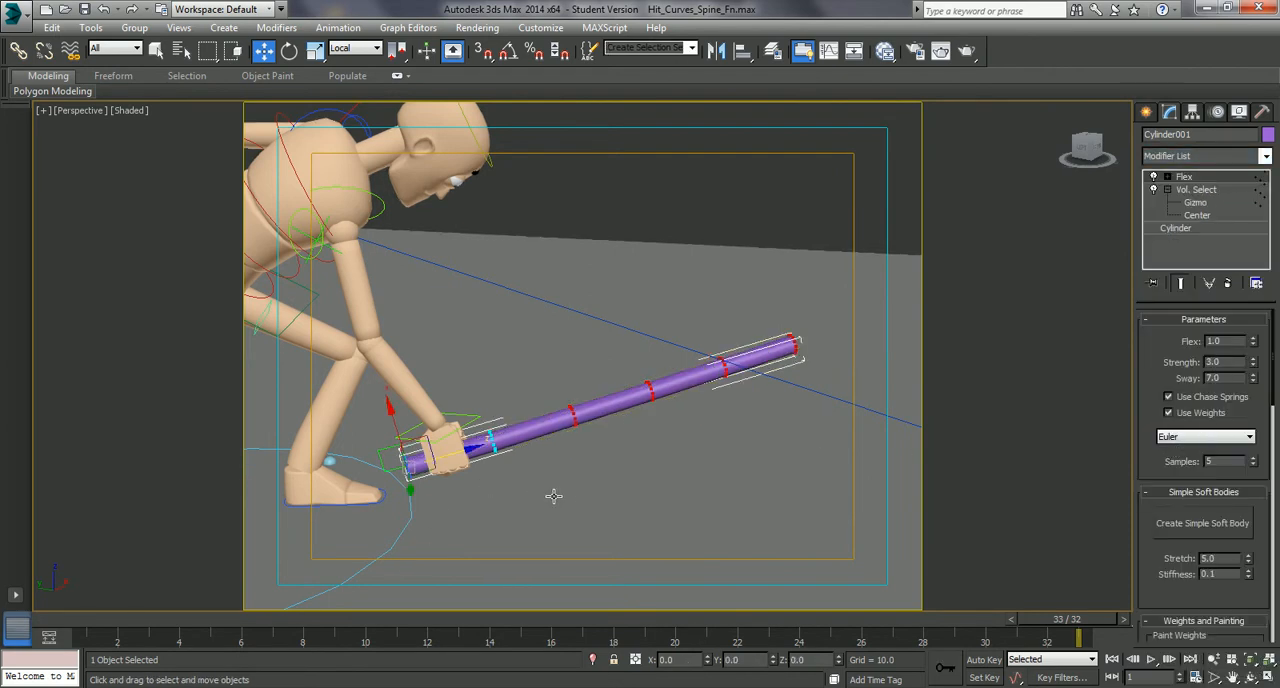
- Play the animation from the first frame and scrub to frame 14 to examine how the bat flexes
{"action": "scroll", "coordinate": [566, 498], "scroll_direction": "down", "scroll_amount": 5}
{"action": "middle_click_drag", "start_coordinate": [630, 516], "coordinate": [638, 508]}
{"action": "left_click", "coordinate": [1112, 659]}
{"action": "left_click", "coordinate": [1151, 659]}
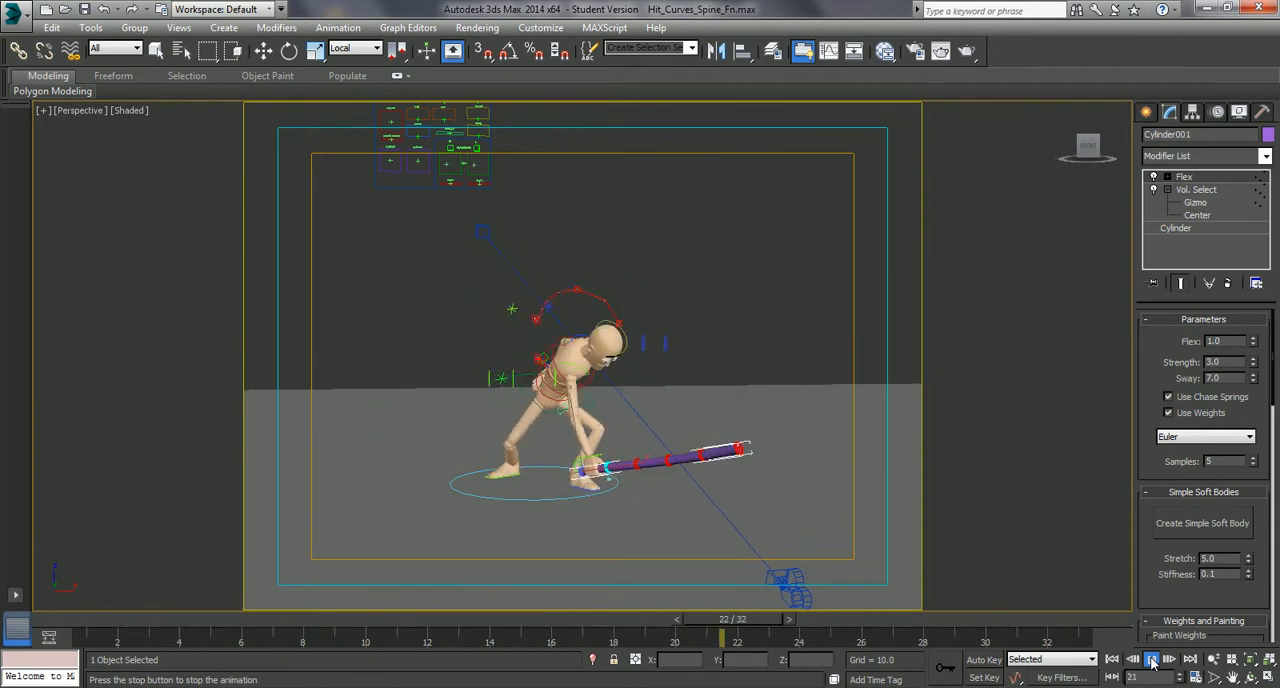
{"action": "left_click", "coordinate": [1151, 659]}
{"action": "key", "text": "w"}
{"action": "left_click_drag", "start_coordinate": [298, 624], "coordinate": [521, 617]}
{"action": "key", "text": "w"}
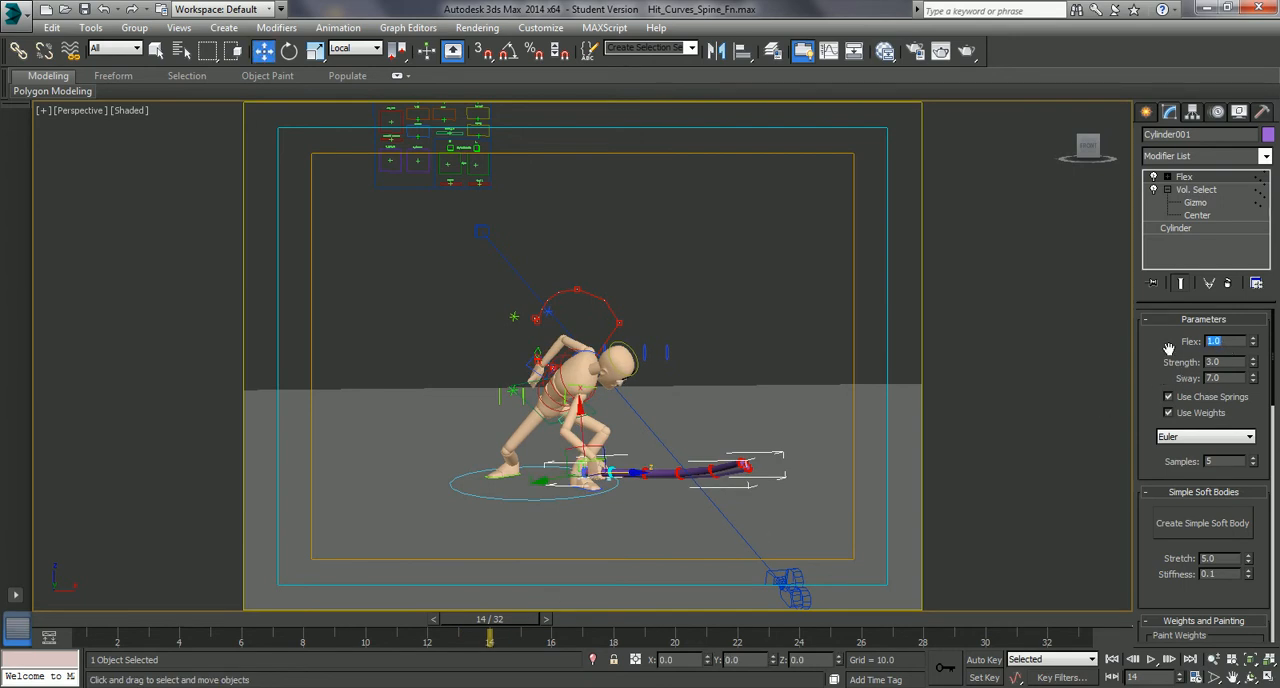
- Set the bat's Flex modifier to flex 0.1, strength 2.2 and sway 6.0, and scrub the animation to check the bend
{"action": "left_click_drag", "start_coordinate": [1159, 371], "coordinate": [1159, 370]}
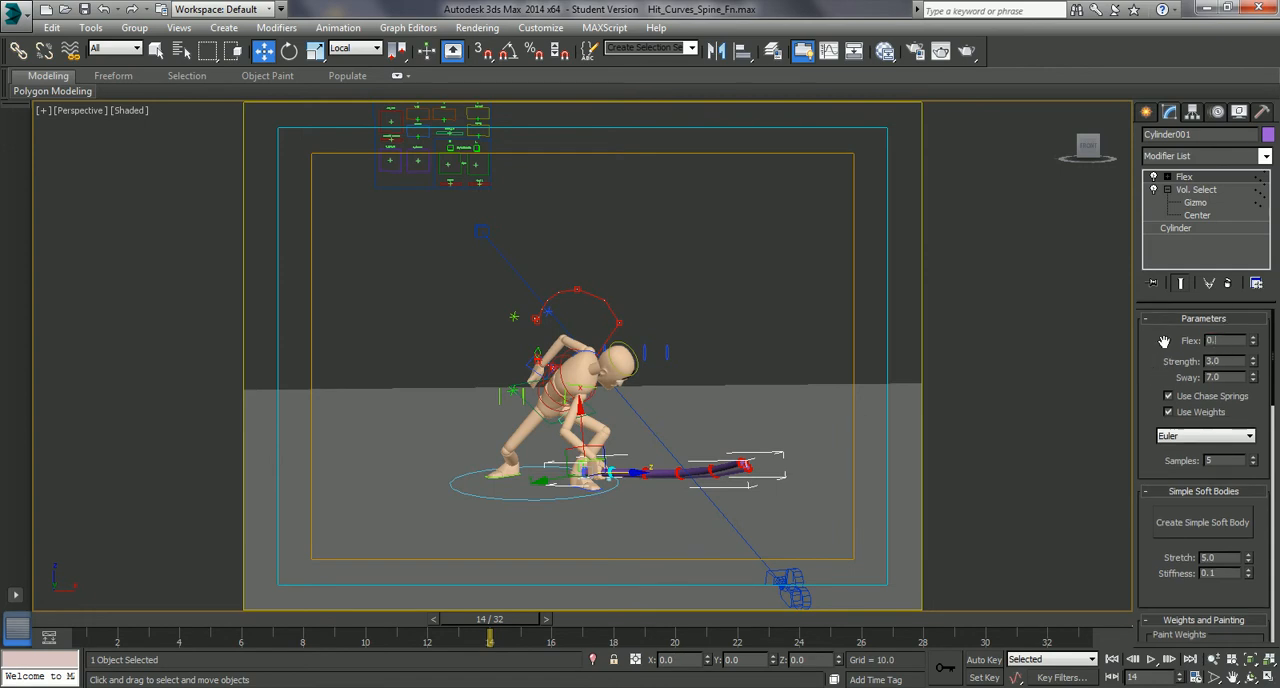
{"action": "key", "text": "Return"}
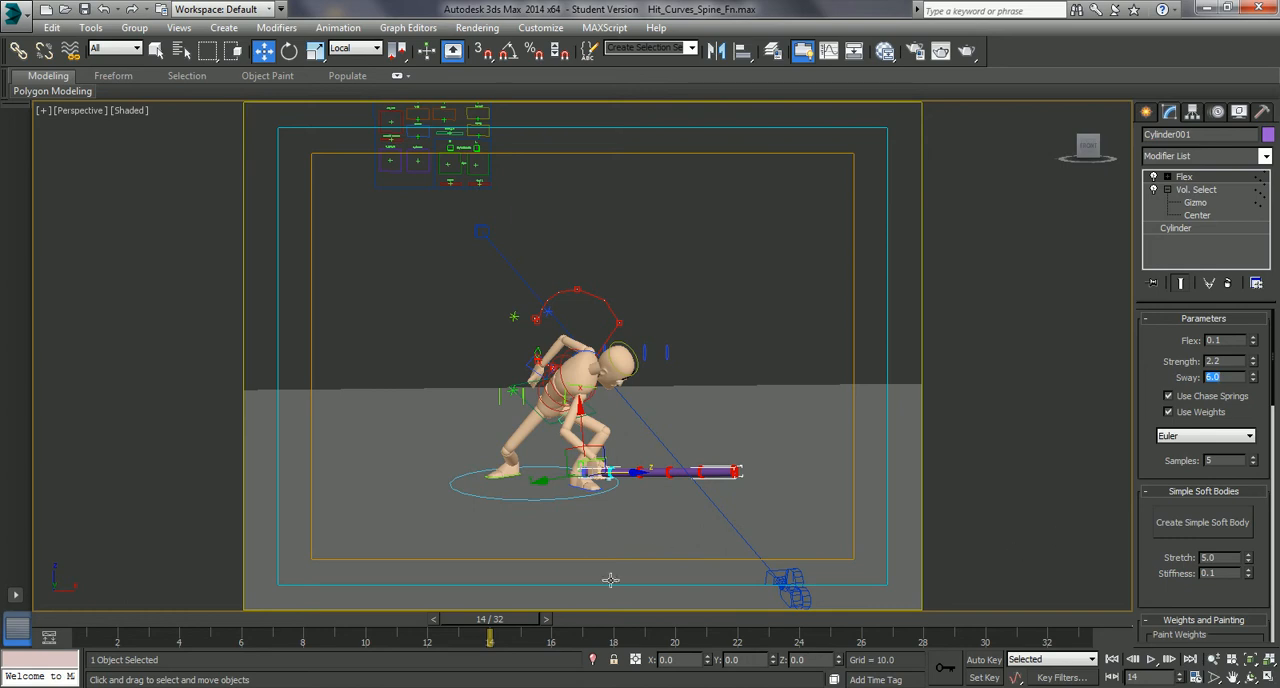
{"action": "left_click_drag", "start_coordinate": [520, 620], "coordinate": [870, 643]}
{"action": "key", "text": "Home"}
{"action": "key", "text": "w"}
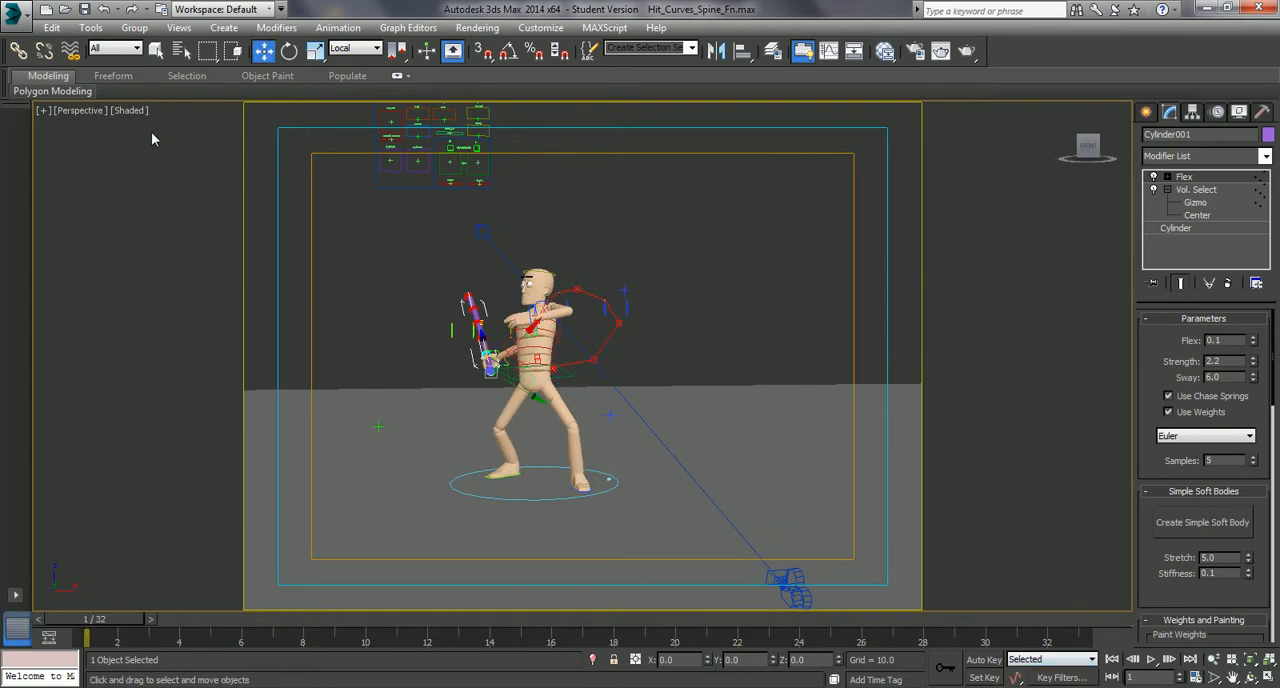
- Switch the perspective viewport to the Camera001 view and deselect the bat
{"action": "left_click", "coordinate": [80, 112]}
{"action": "mouse_move", "coordinate": [131, 134]}
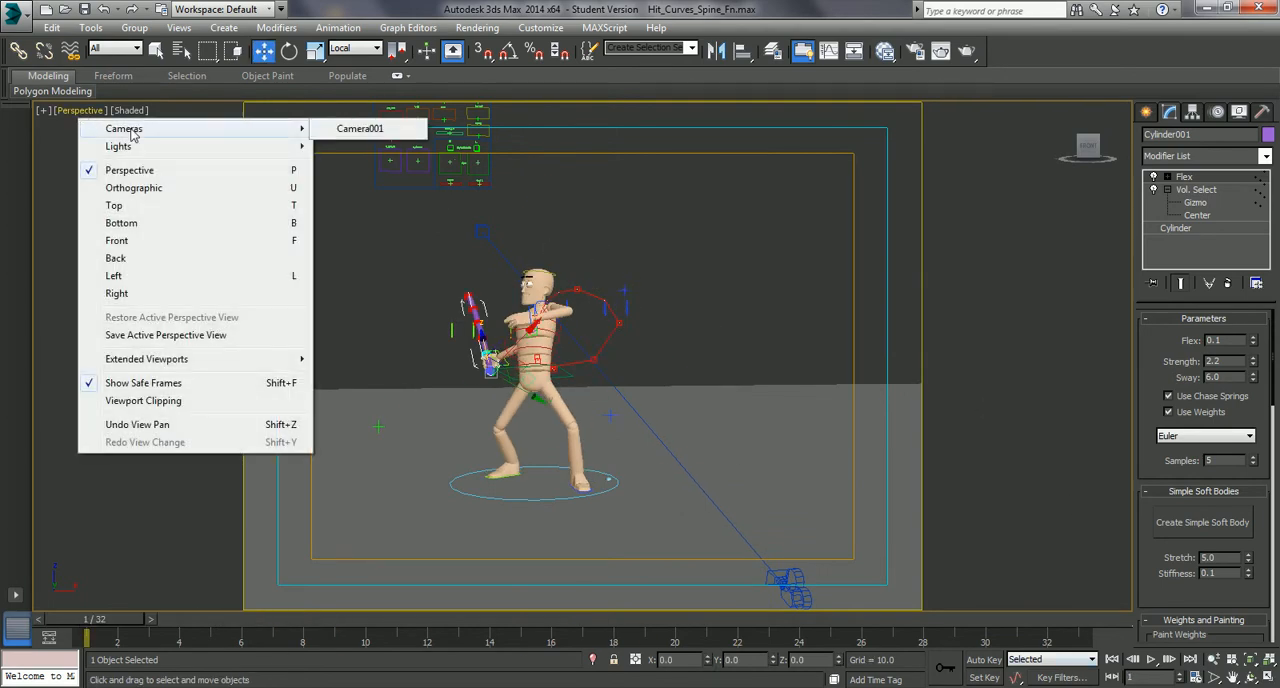
{"action": "left_click", "coordinate": [355, 129]}
{"action": "left_click", "coordinate": [706, 410]}
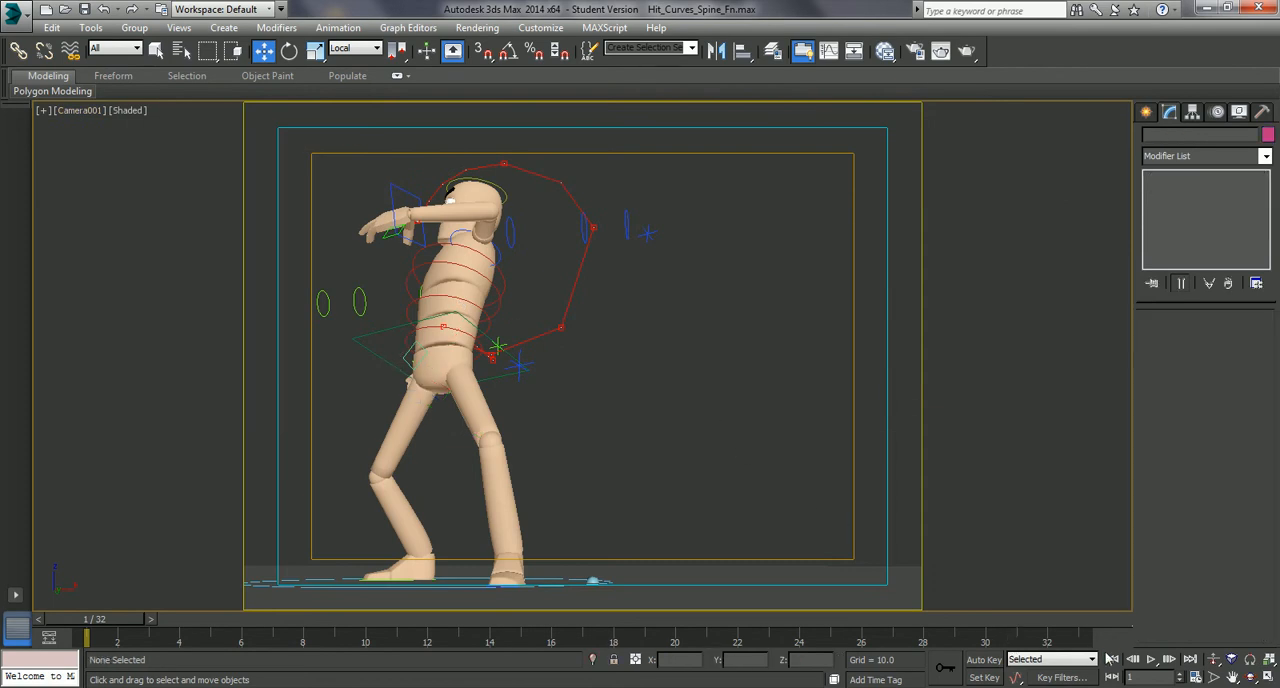
- Play the hit animation through the camera and scrub to frame 13 to examine the bat's bending
{"action": "left_click", "coordinate": [1151, 659]}
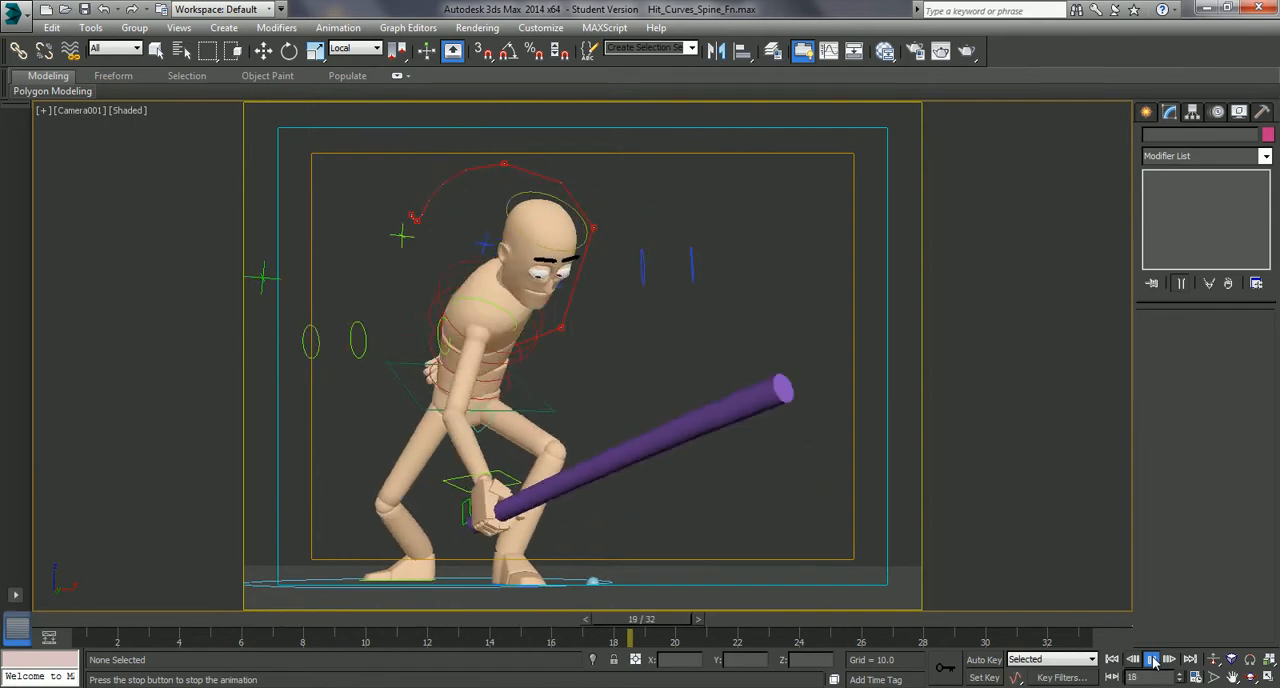
{"action": "left_click", "coordinate": [1151, 659]}
{"action": "key", "text": "w"}
{"action": "left_click_drag", "start_coordinate": [1020, 627], "coordinate": [460, 605]}
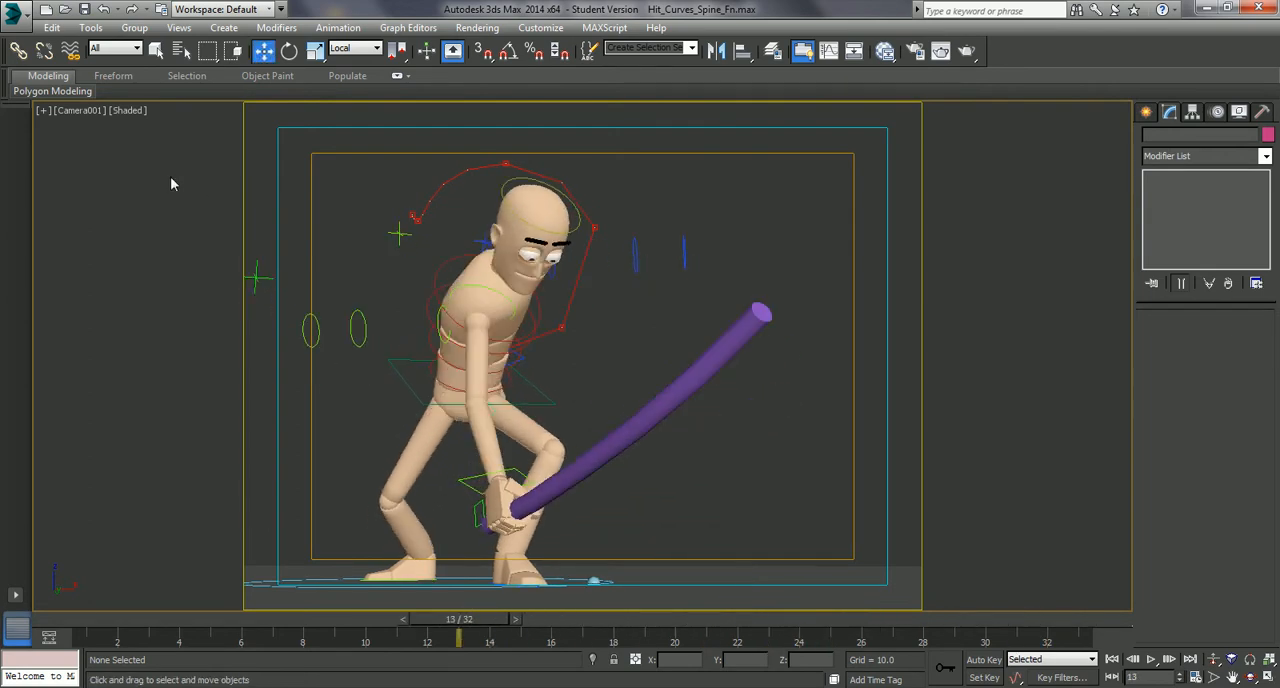
- Create an AVI preview animation of the active time segment from Camera001 and watch it
{"action": "left_click", "coordinate": [43, 111]}
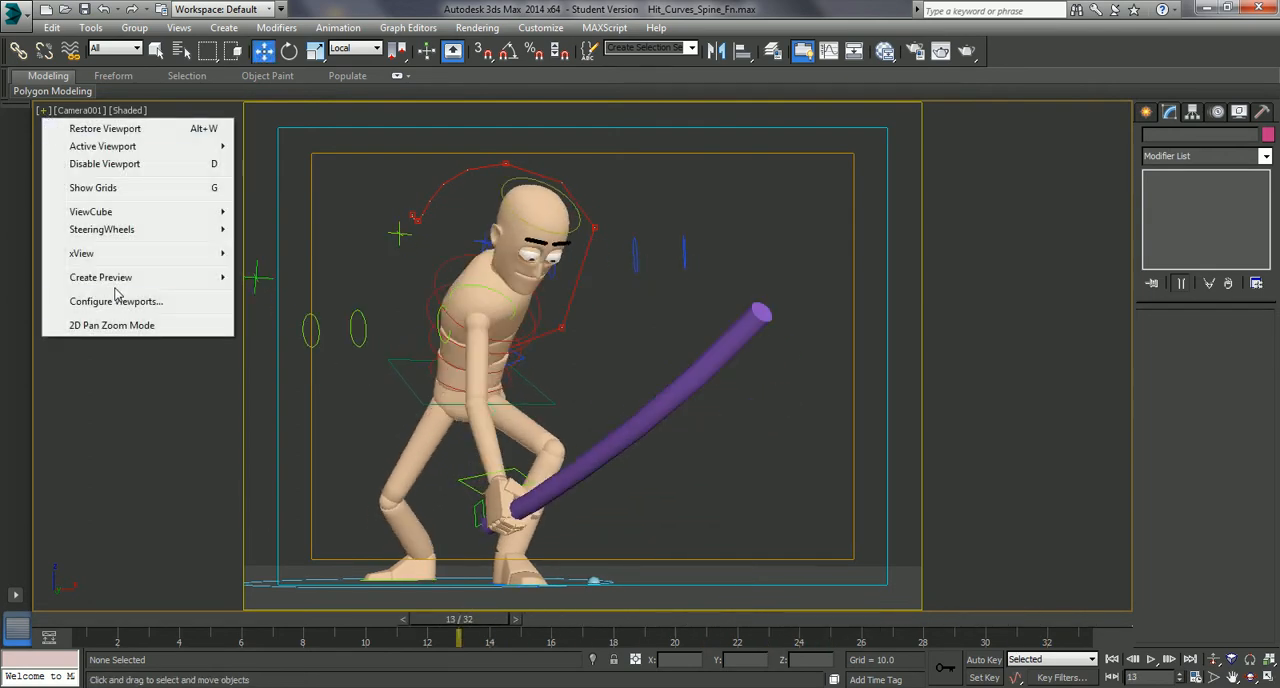
{"action": "mouse_move", "coordinate": [133, 283]}
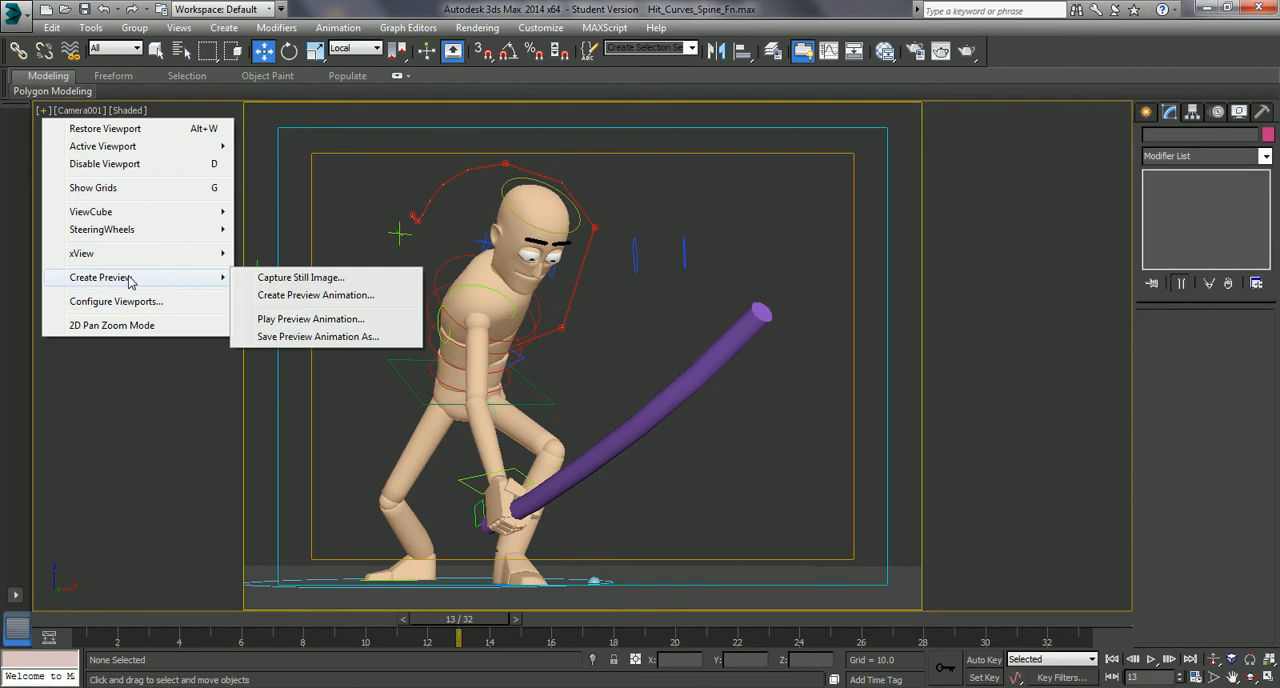
{"action": "left_click", "coordinate": [297, 296]}
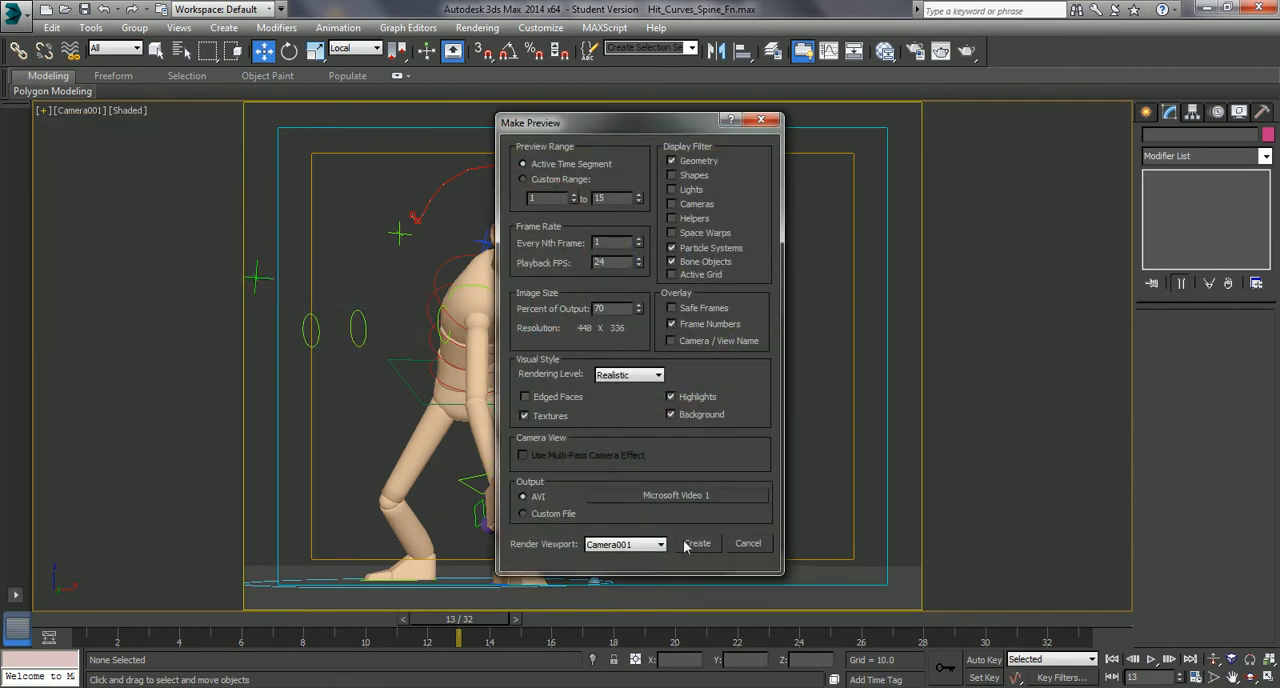
{"action": "left_click", "coordinate": [695, 543]}
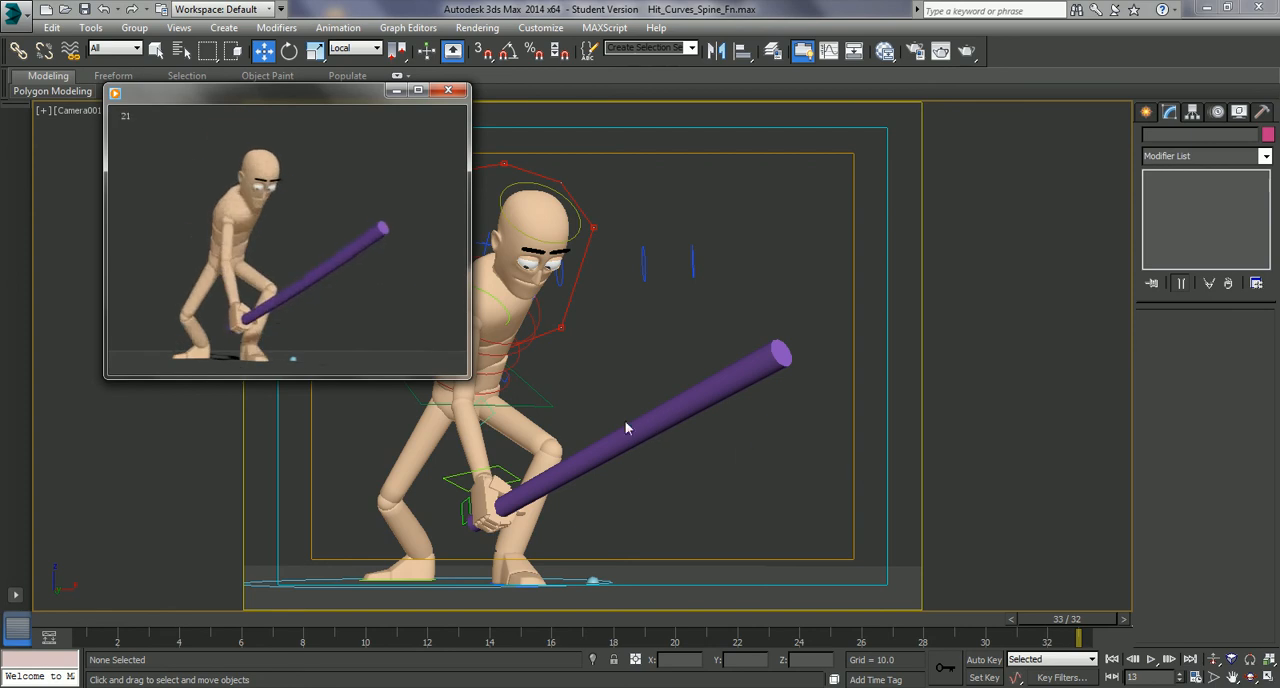
{"action": "mouse_move", "coordinate": [397, 309]}
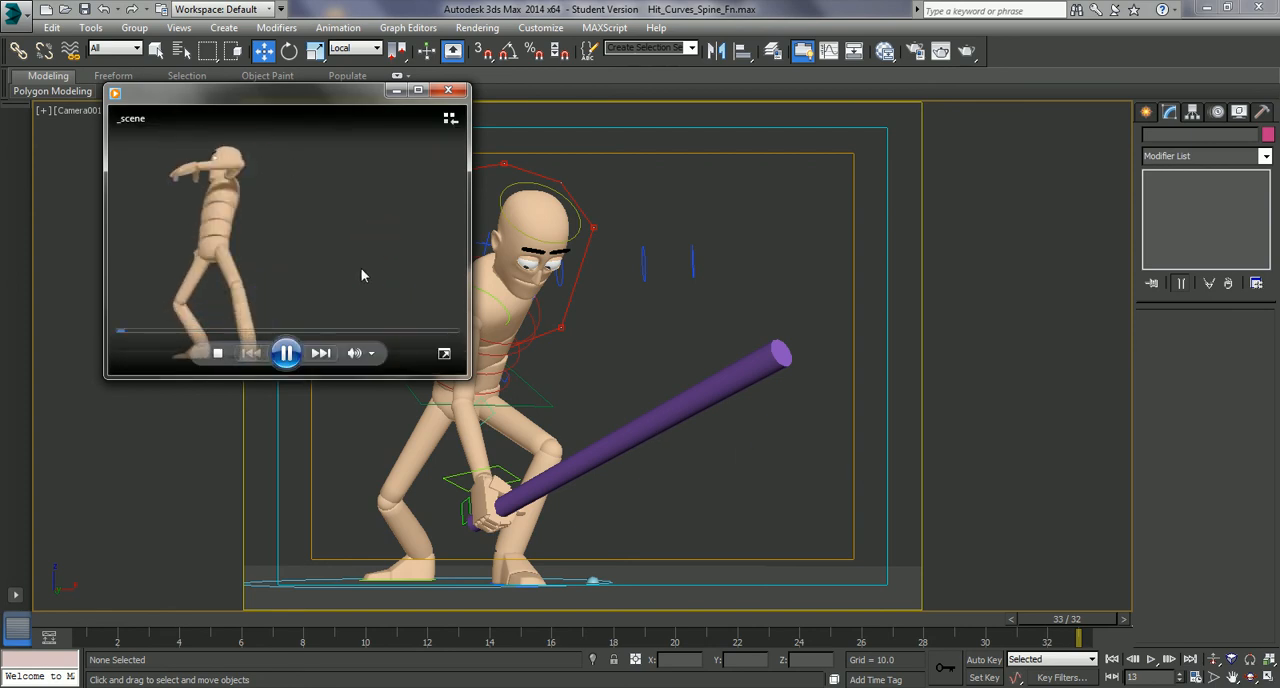